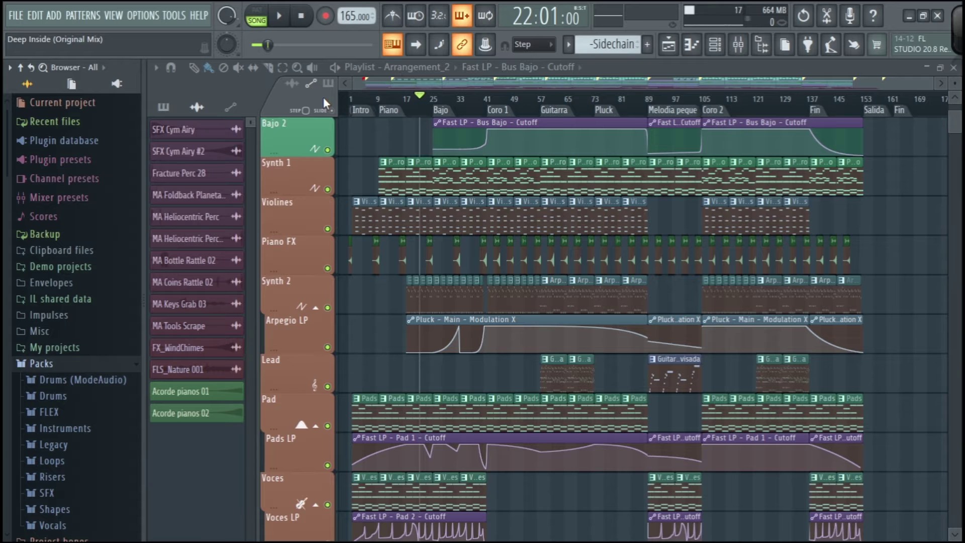
# Play the song from bar 22 twice and look through the playlist tracks from Bajo 2 down to Textura general
pyautogui.press('space')
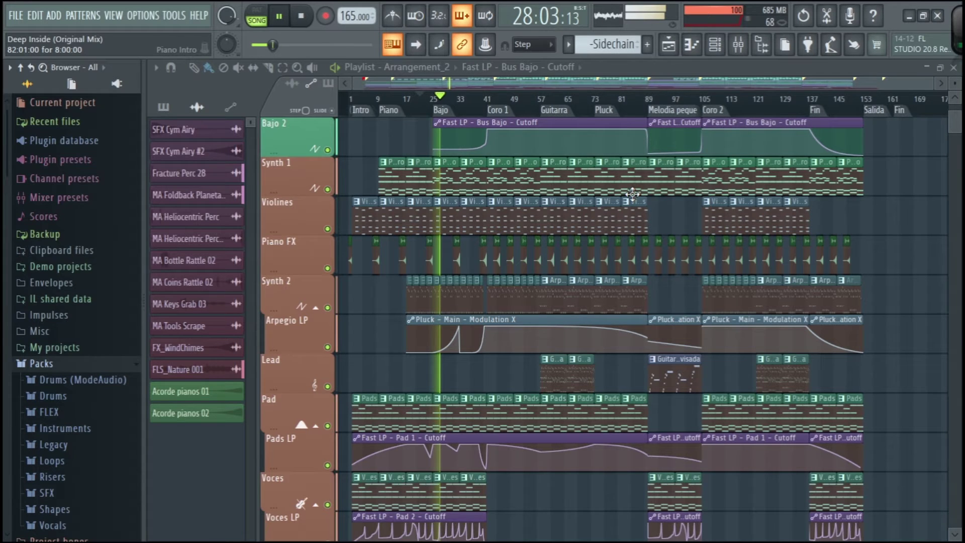
pyautogui.press('space')
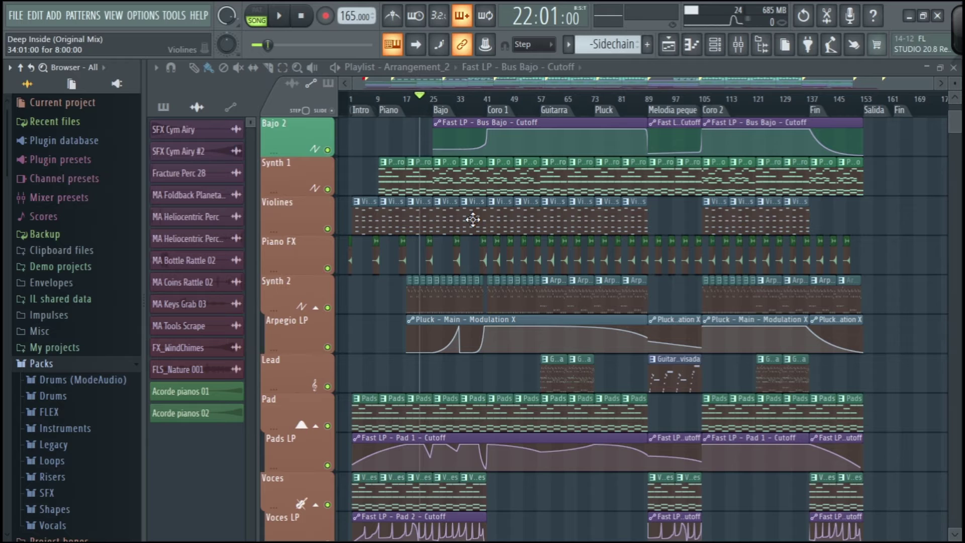
pyautogui.scroll(-8, 478, 251)
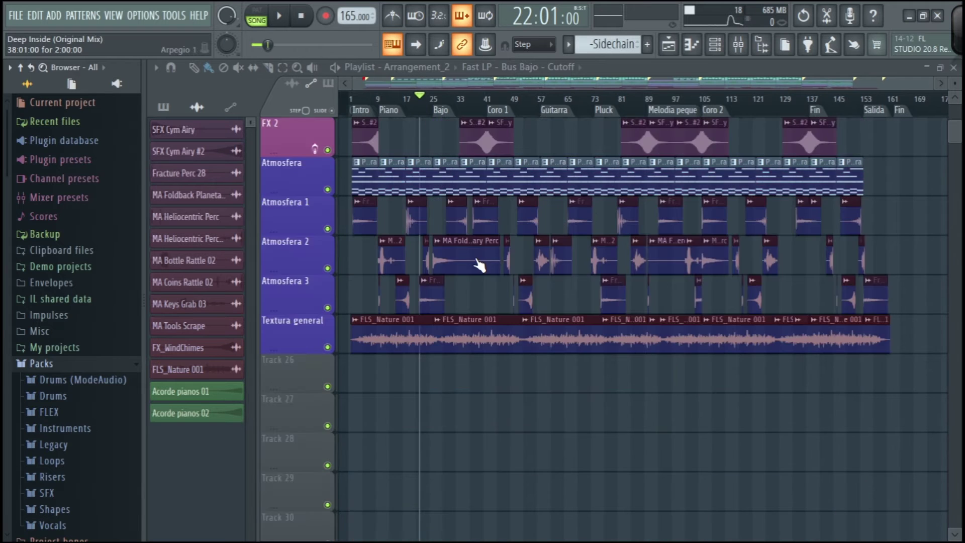
pyautogui.scroll(4, 478, 265)
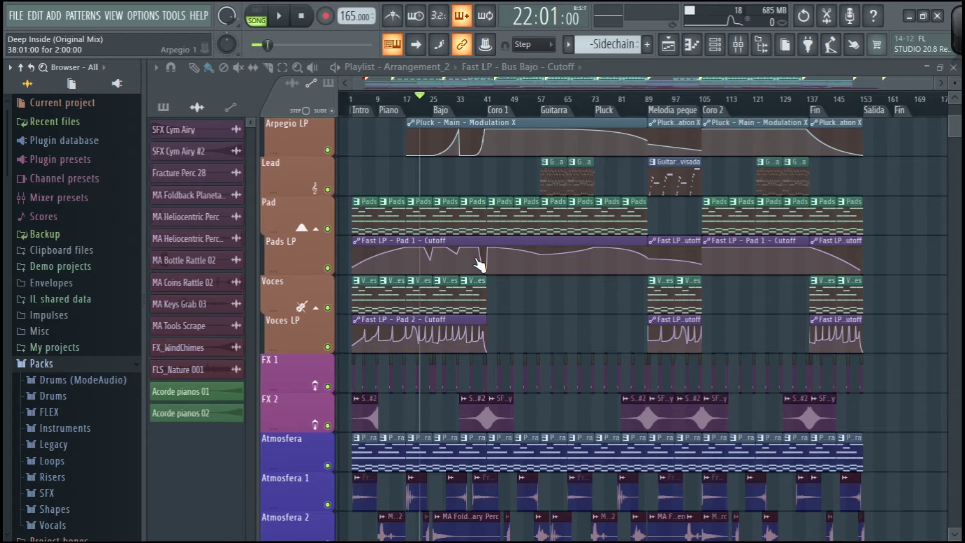
pyautogui.scroll(5, 479, 265)
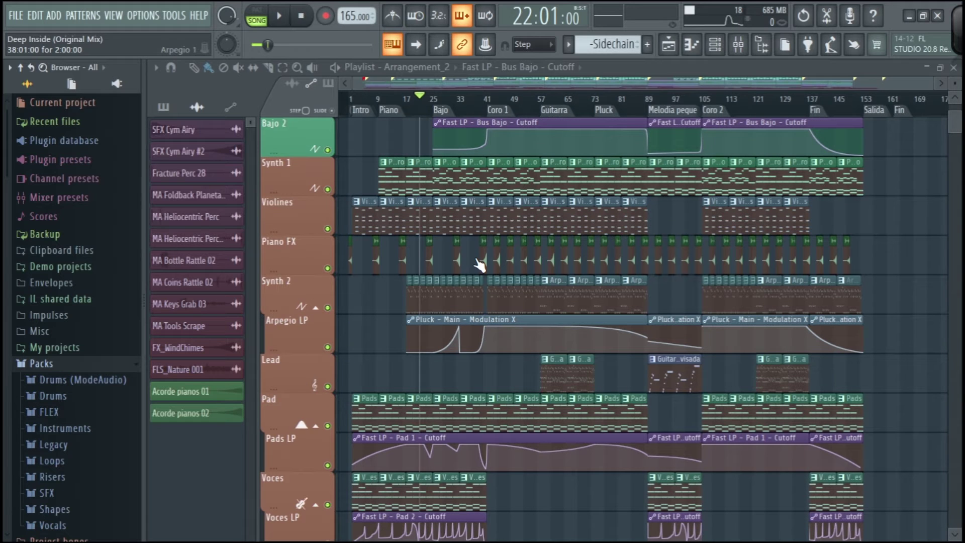
pyautogui.scroll(-1, 479, 264)
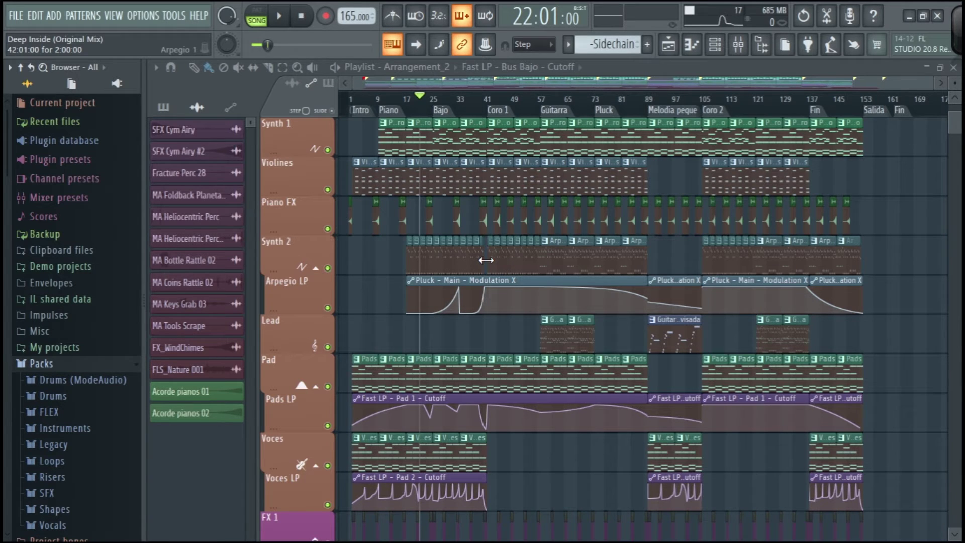
pyautogui.press('space')
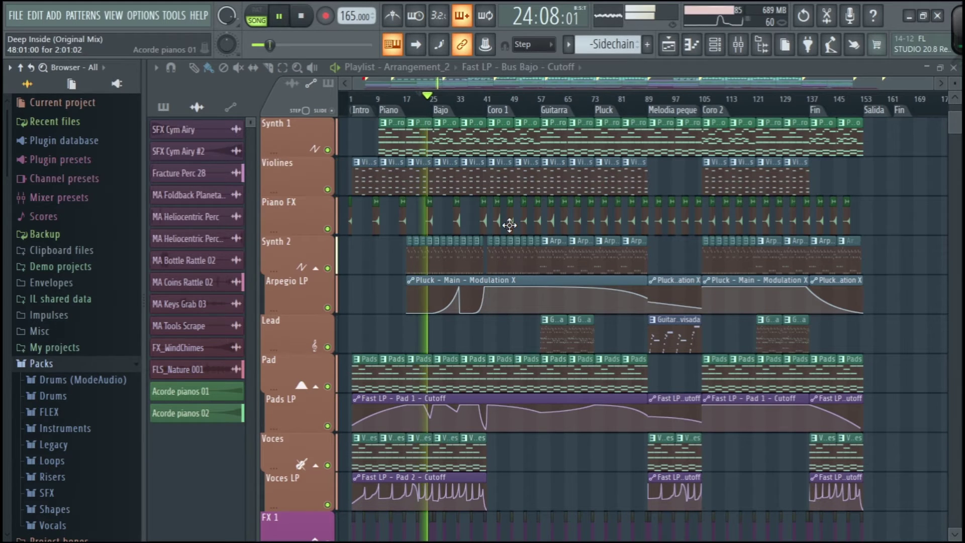
pyautogui.press('space')
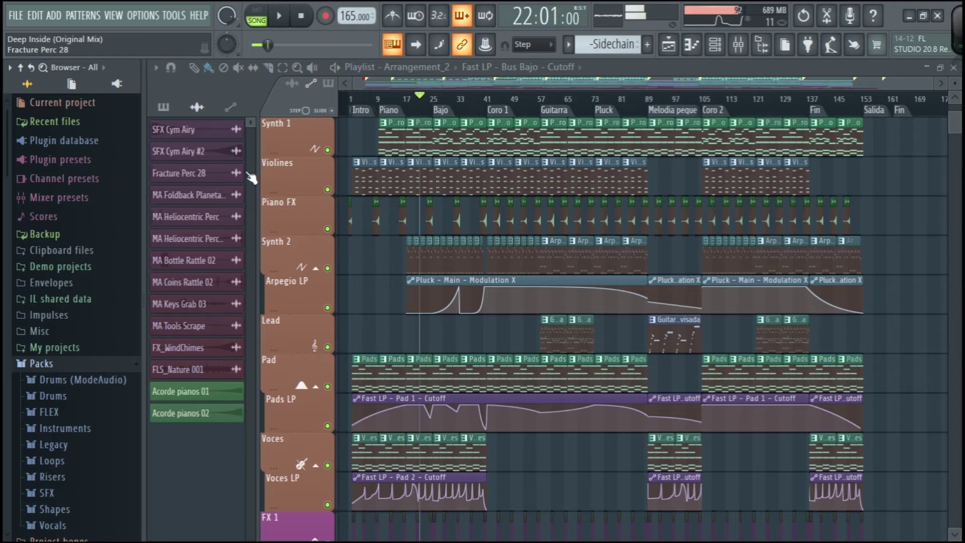
# Set the FL Studio ASIO buffer length to 2048 in the audio settings, then test the song's playback
pyautogui.click(144, 15)
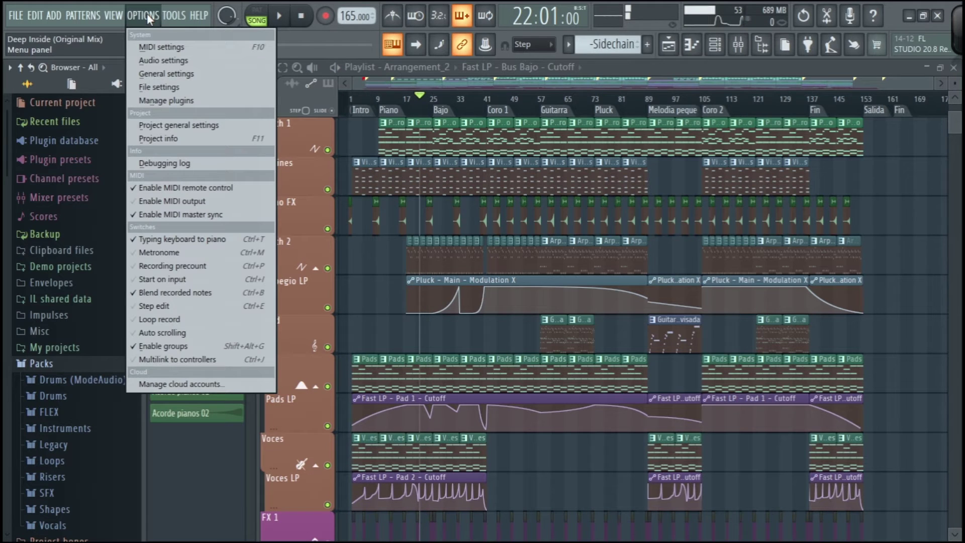
pyautogui.click(168, 59)
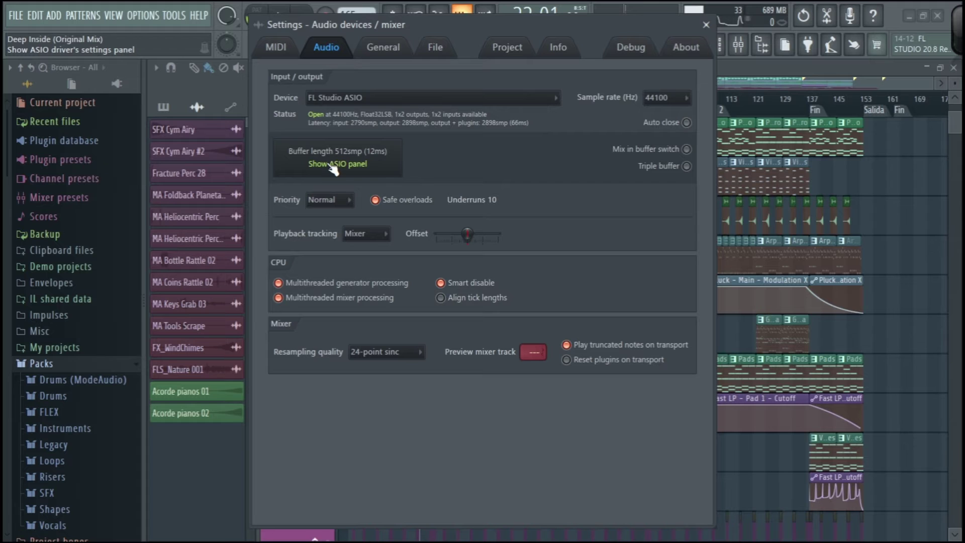
pyautogui.click(387, 161)
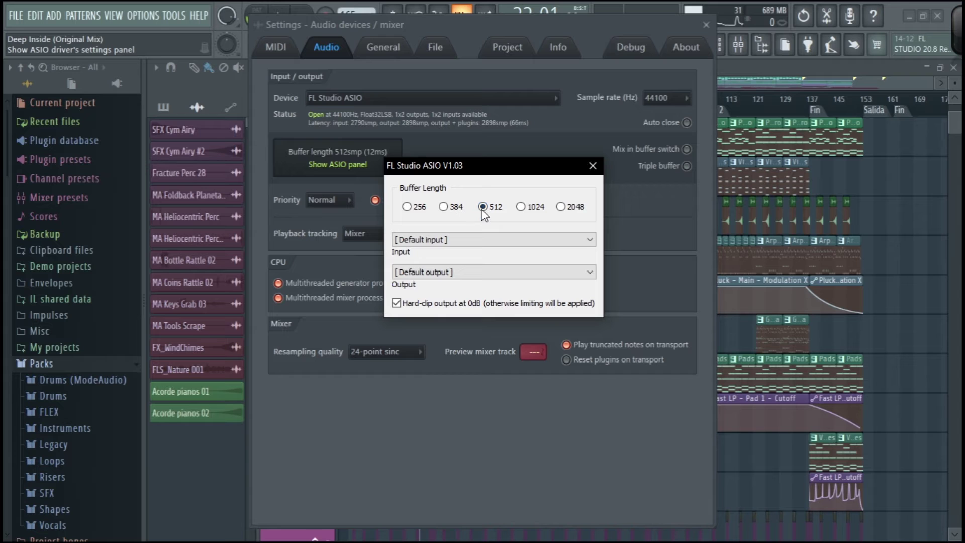
pyautogui.click(561, 206)
pyautogui.click(592, 167)
pyautogui.click(704, 25)
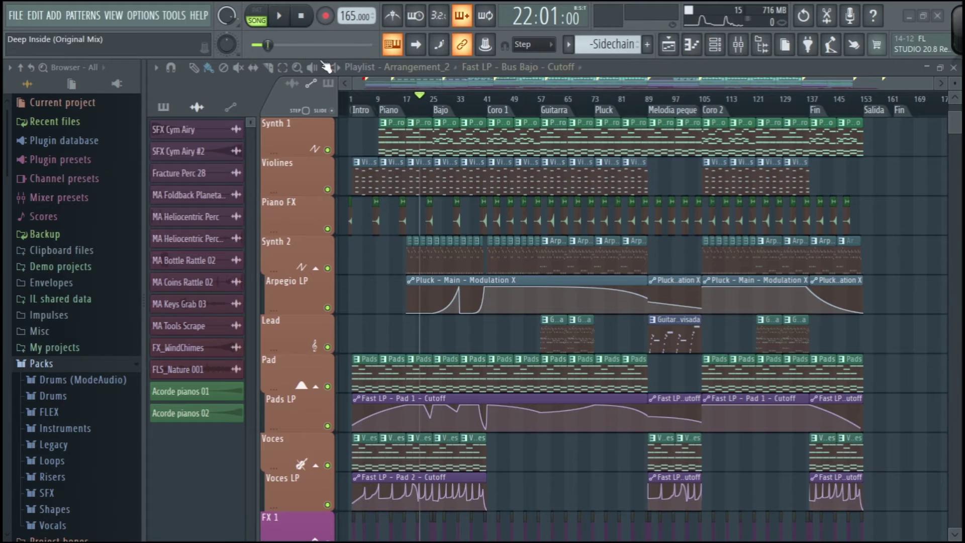
pyautogui.click(280, 17)
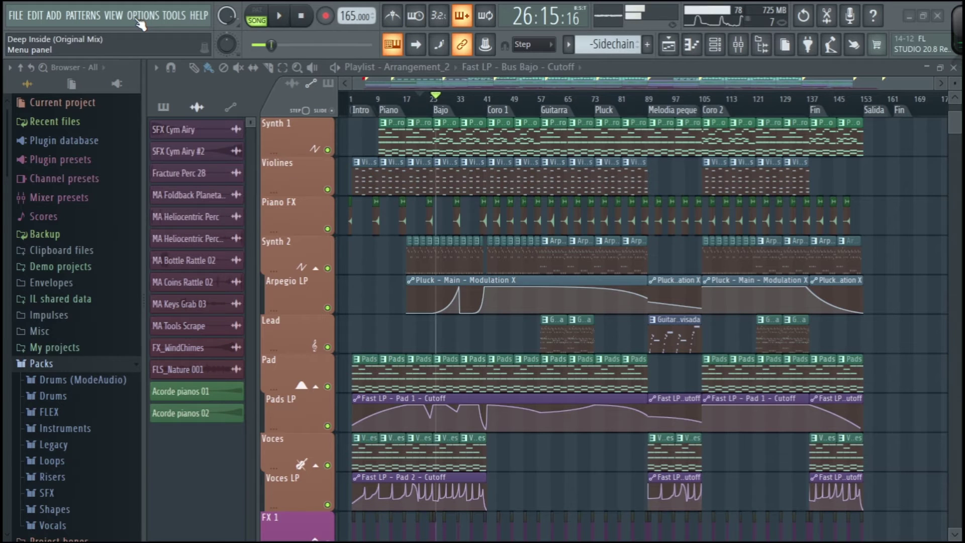
# Enable Mix in buffer switch and Triple buffer in the audio settings
pyautogui.click(142, 16)
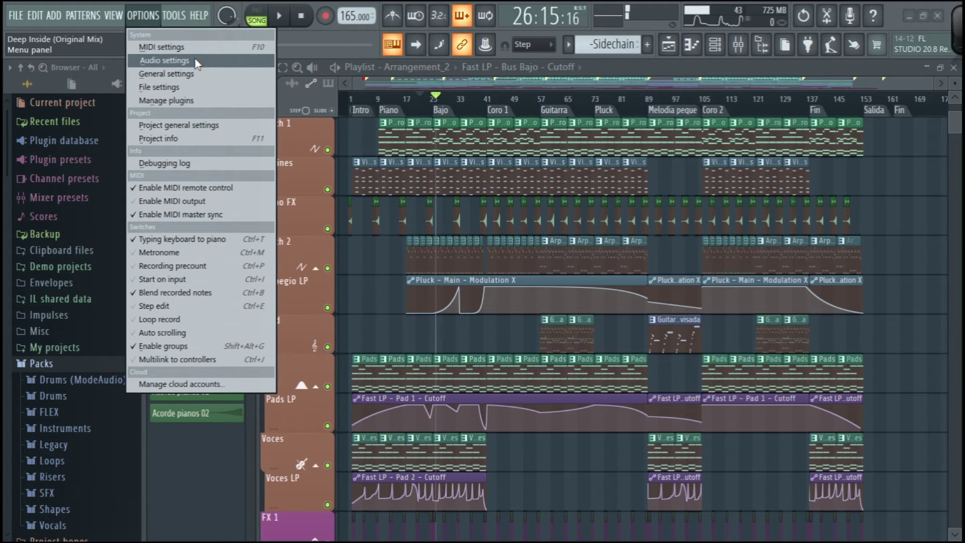
pyautogui.click(195, 60)
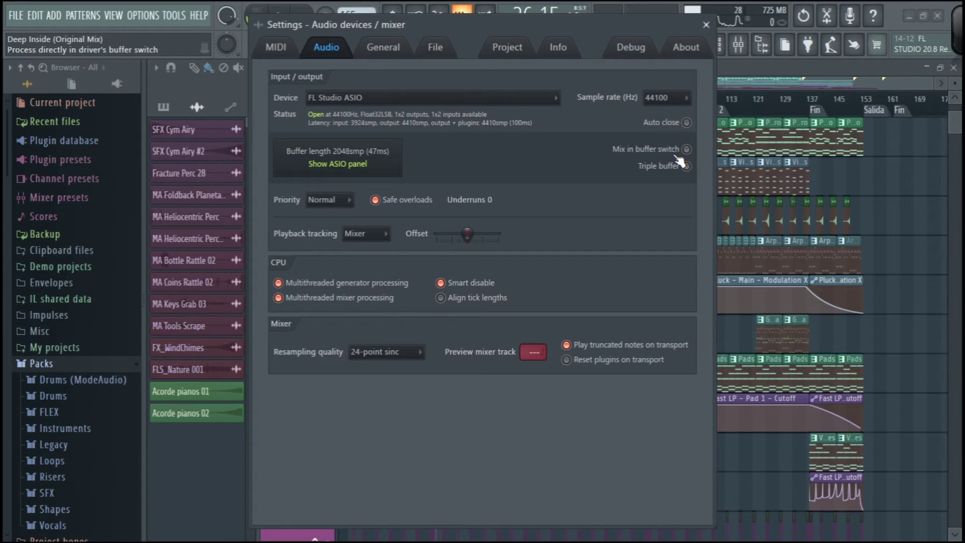
pyautogui.click(675, 155)
pyautogui.click(687, 167)
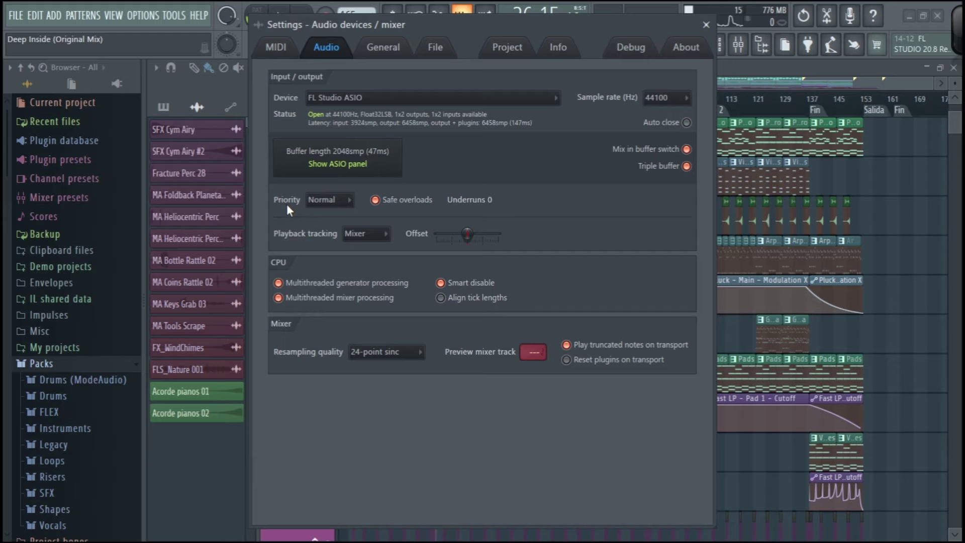
# Set the mixer's CPU priority to Highest, close the settings, and test playback of the song
pyautogui.click(340, 202)
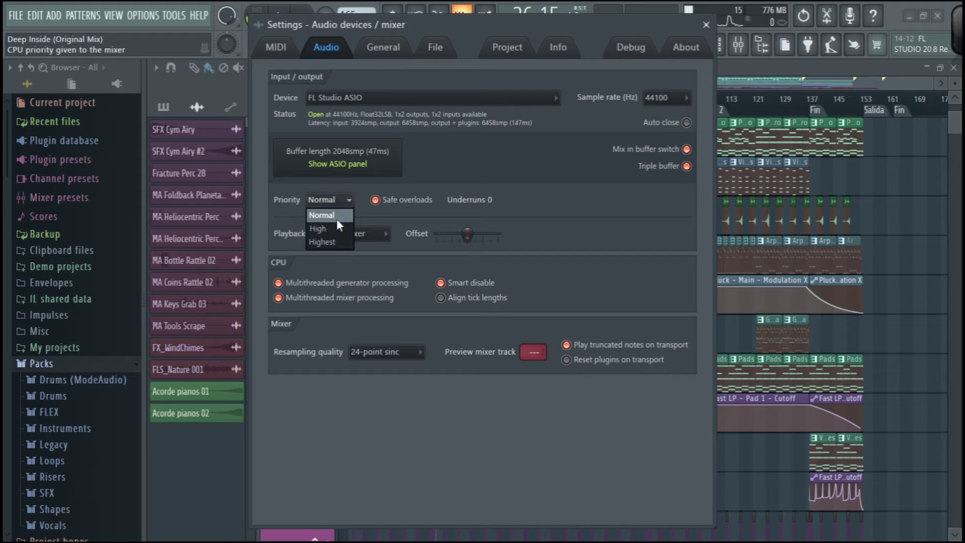
pyautogui.click(337, 244)
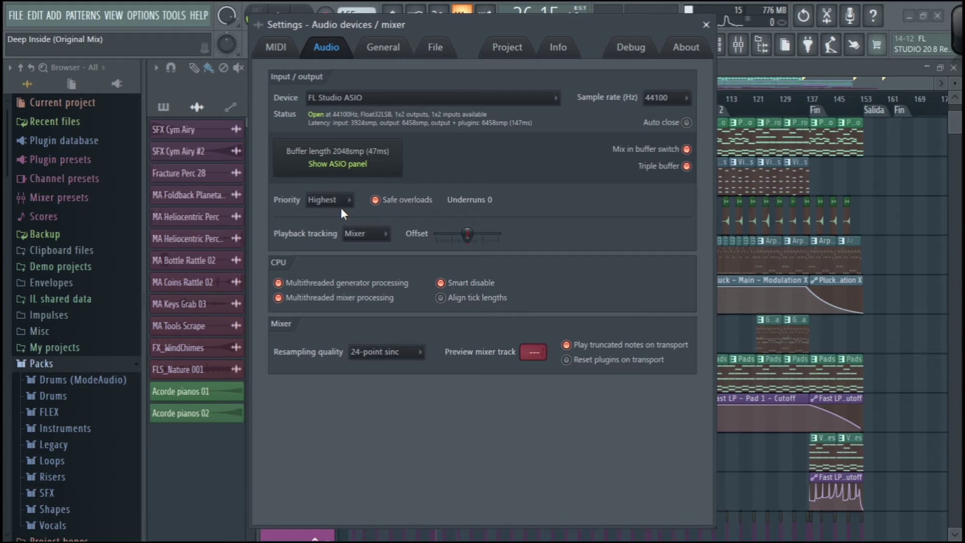
pyautogui.click(707, 25)
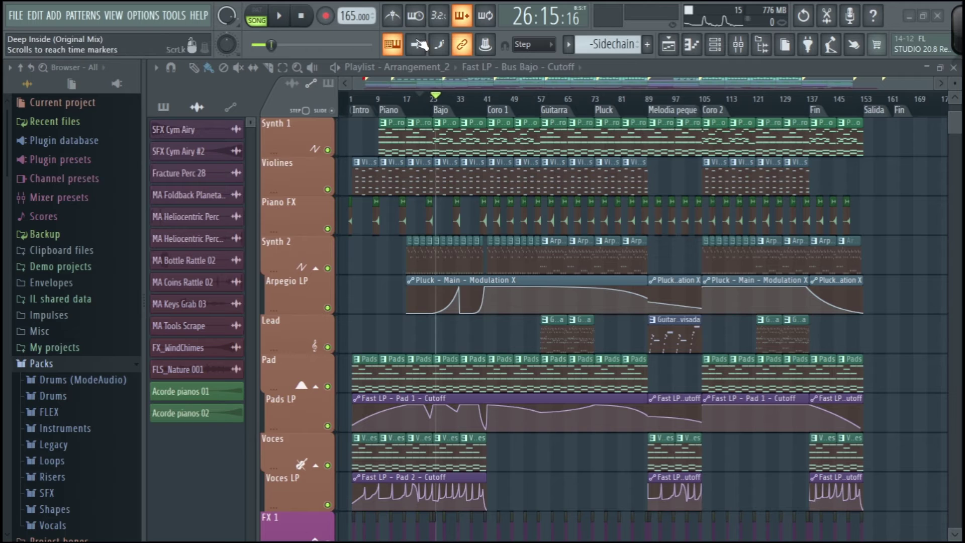
pyautogui.click(281, 19)
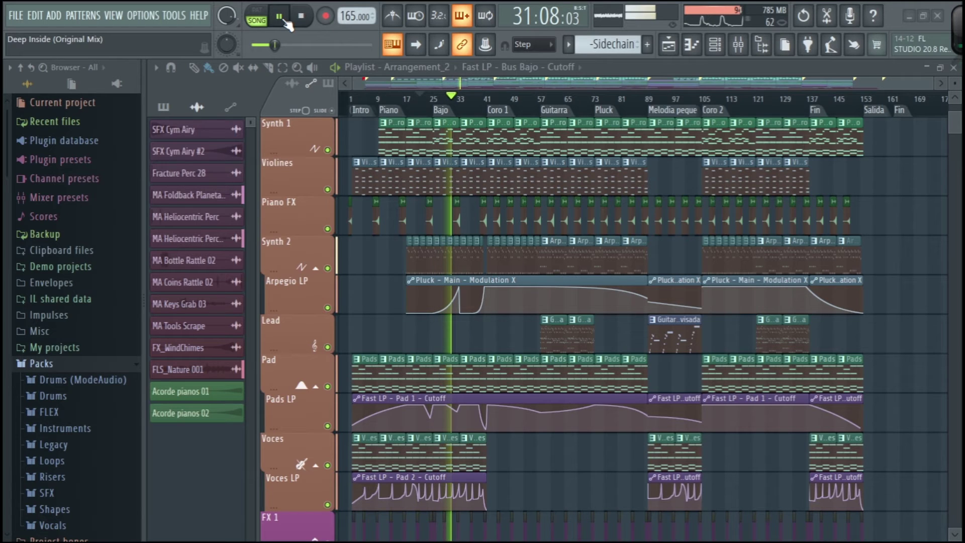
pyautogui.click(280, 17)
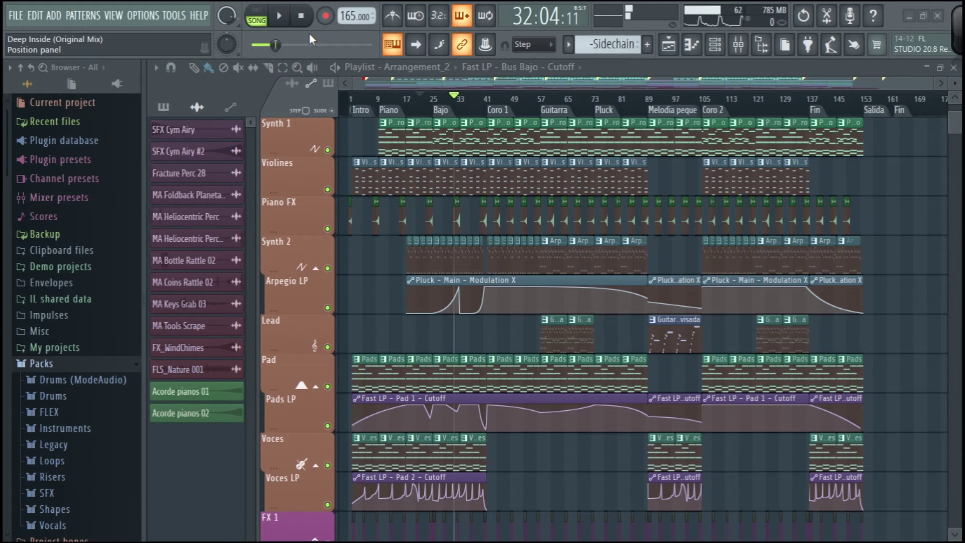
# Examine the playlist grid and the Voces LP cutoff automation points around bars 12 to 16 at different zoom levels
pyautogui.click(142, 16)
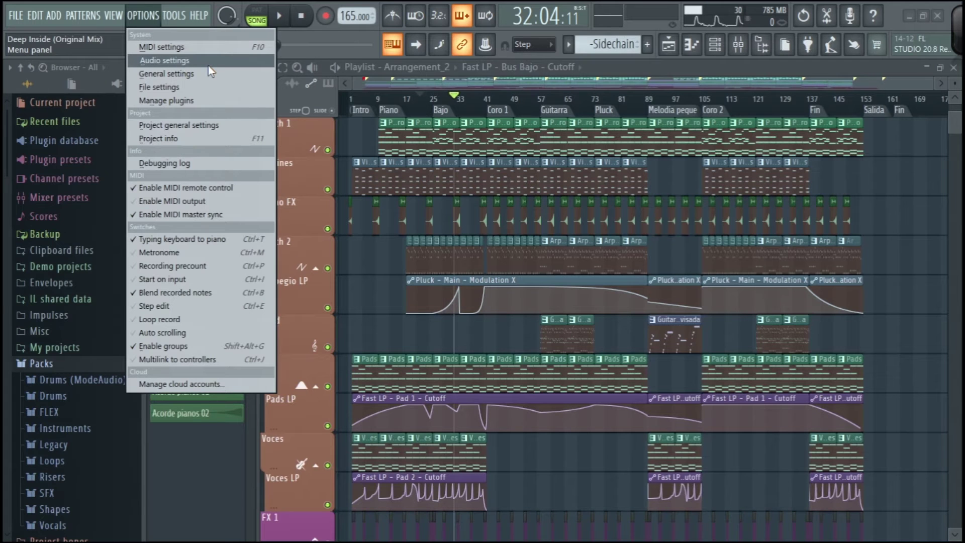
pyautogui.click(577, 133)
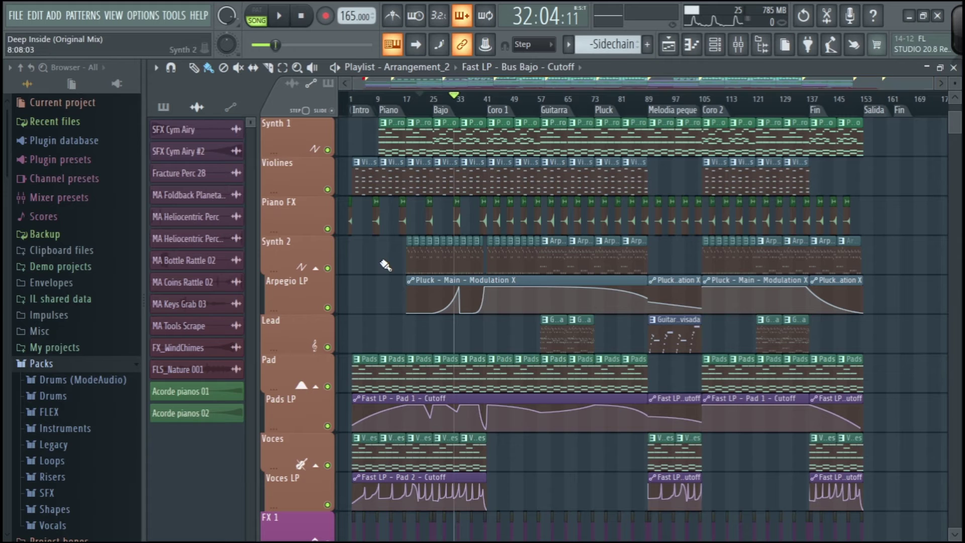
pyautogui.scroll(6, 392, 265)
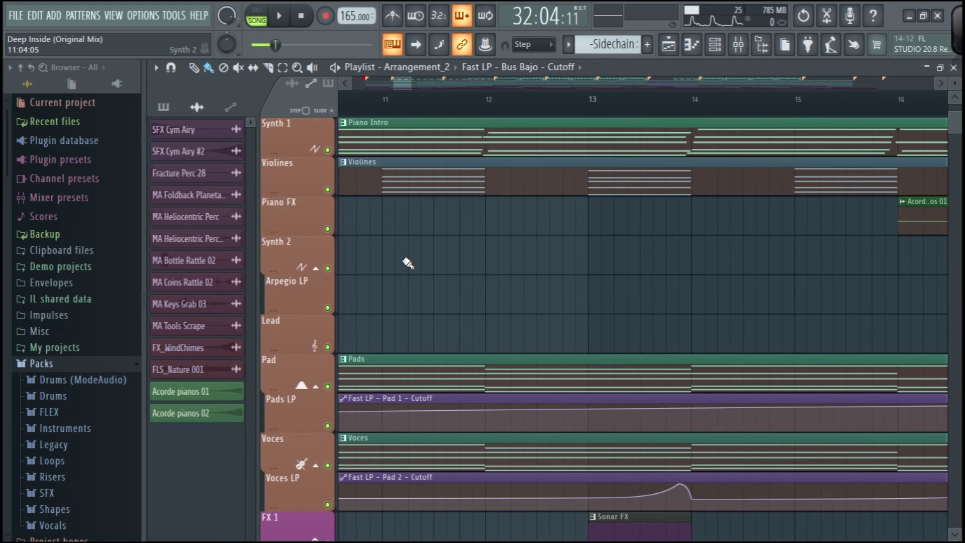
pyautogui.scroll(-5, 409, 262)
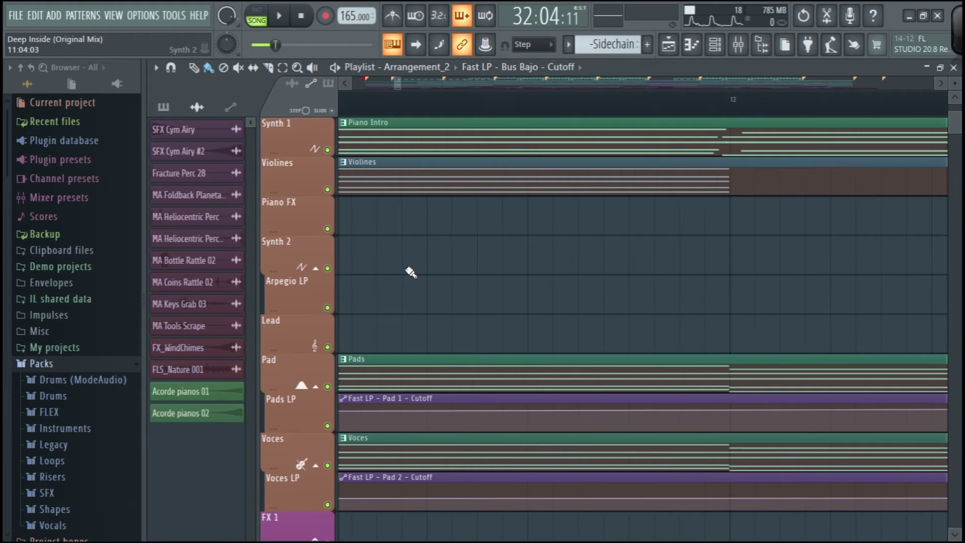
pyautogui.scroll(-3, 478, 500)
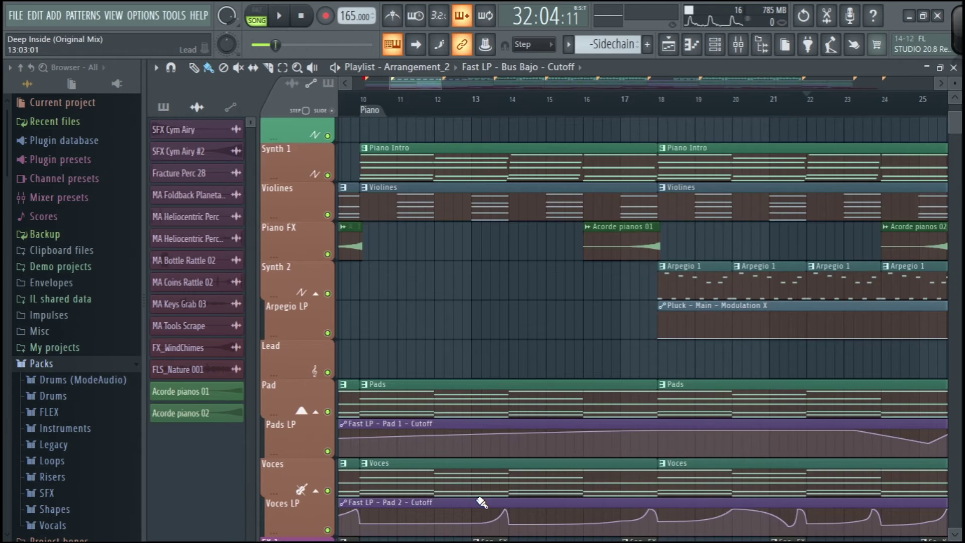
pyautogui.scroll(8, 457, 427)
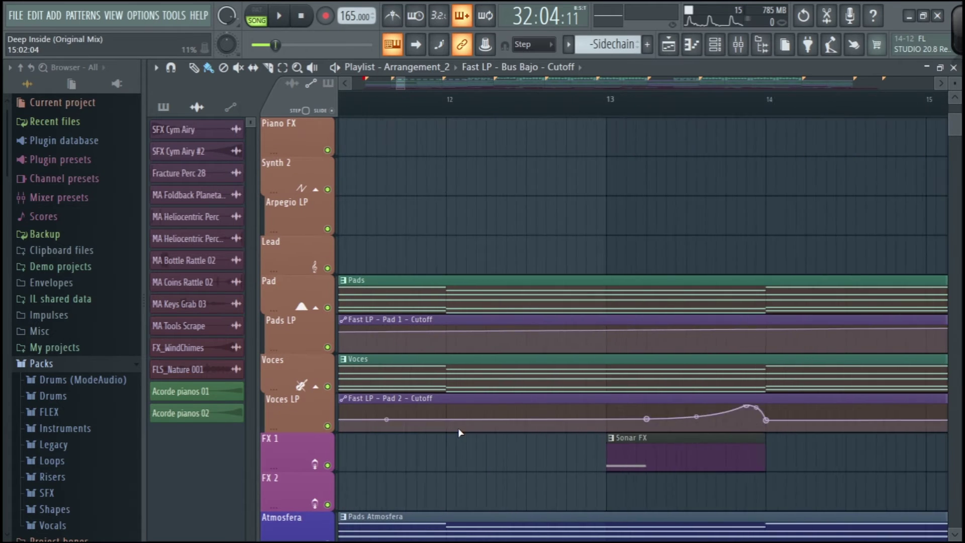
pyautogui.scroll(-4, 723, 435)
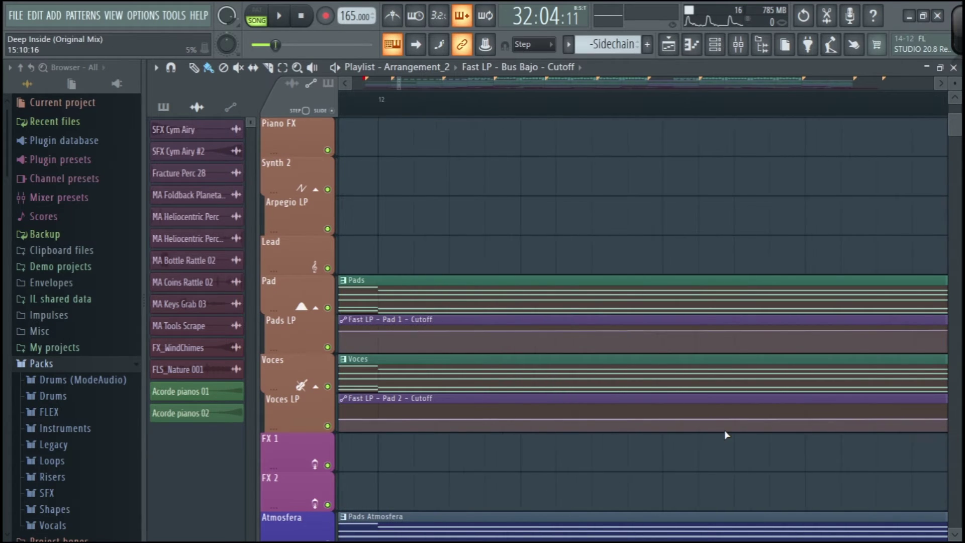
pyautogui.scroll(-3, 605, 432)
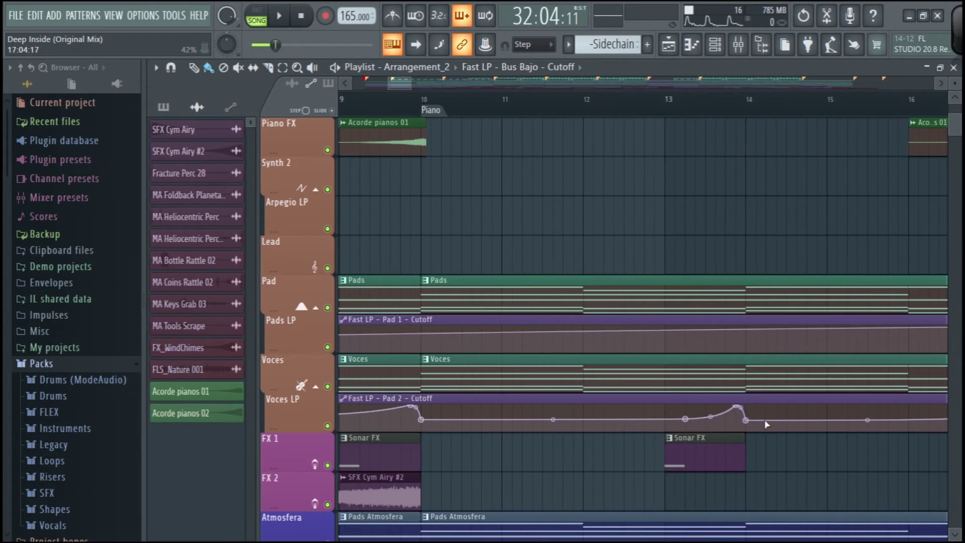
pyautogui.scroll(5, 756, 423)
pyautogui.scroll(2, 733, 422)
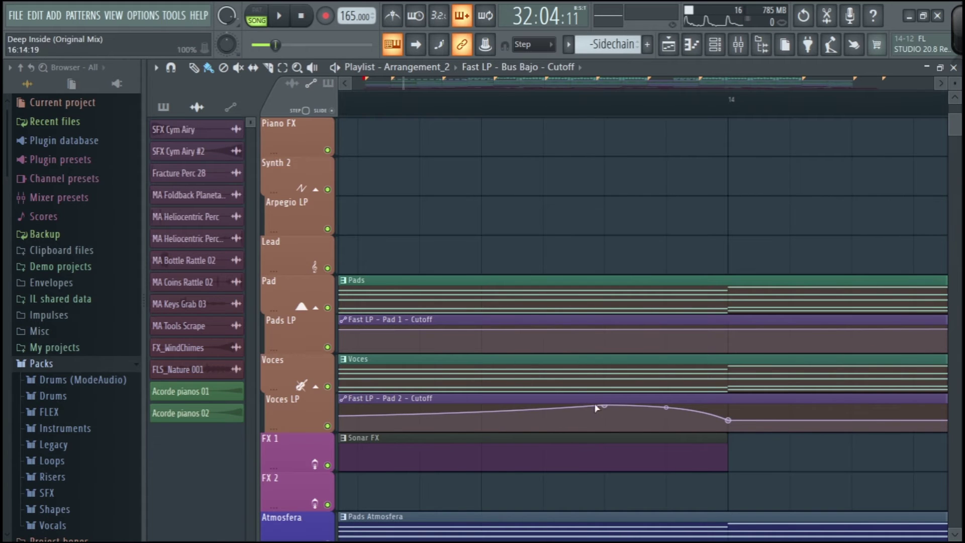
pyautogui.scroll(-8, 663, 419)
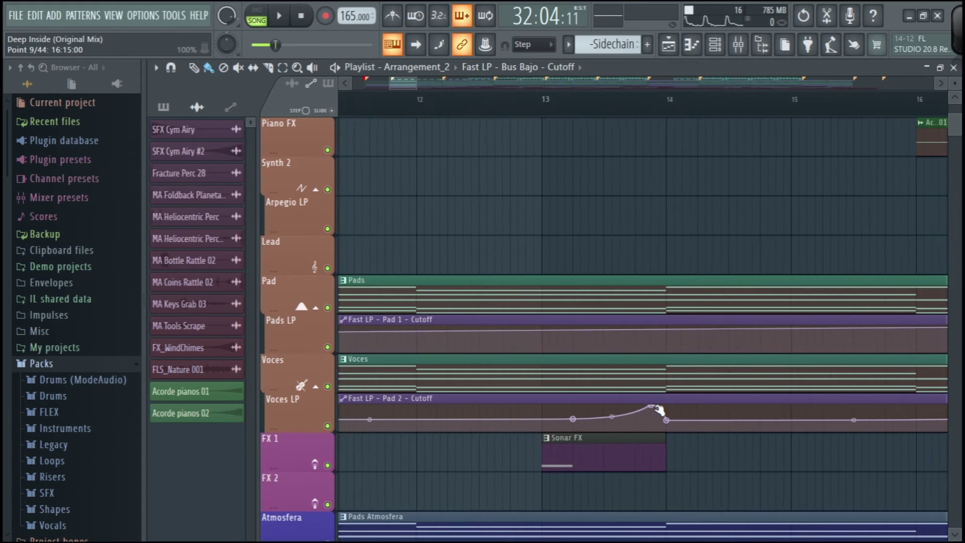
pyautogui.scroll(-4, 654, 411)
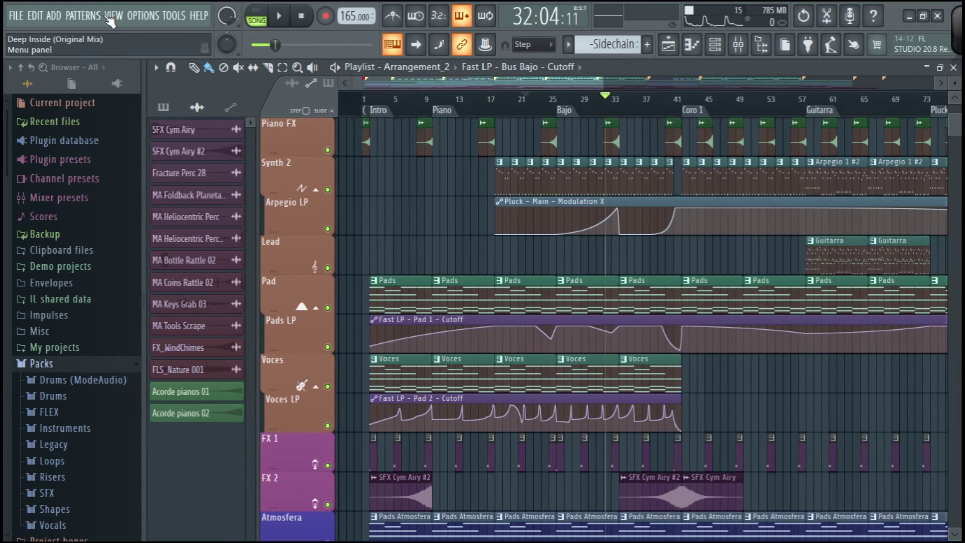
# Set the project's timebase (PPQ) to 24, accept the data-loss warning, and close the settings
pyautogui.click(136, 15)
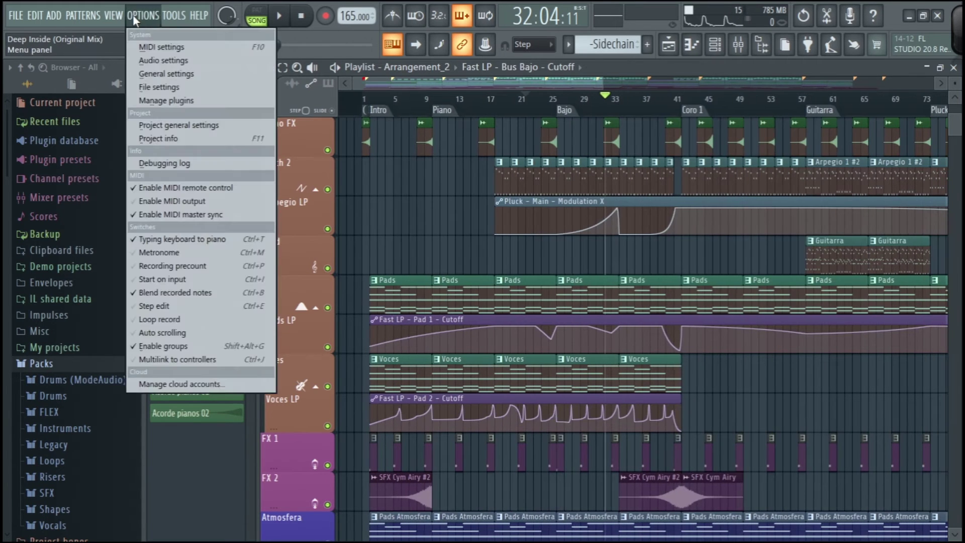
pyautogui.click(180, 59)
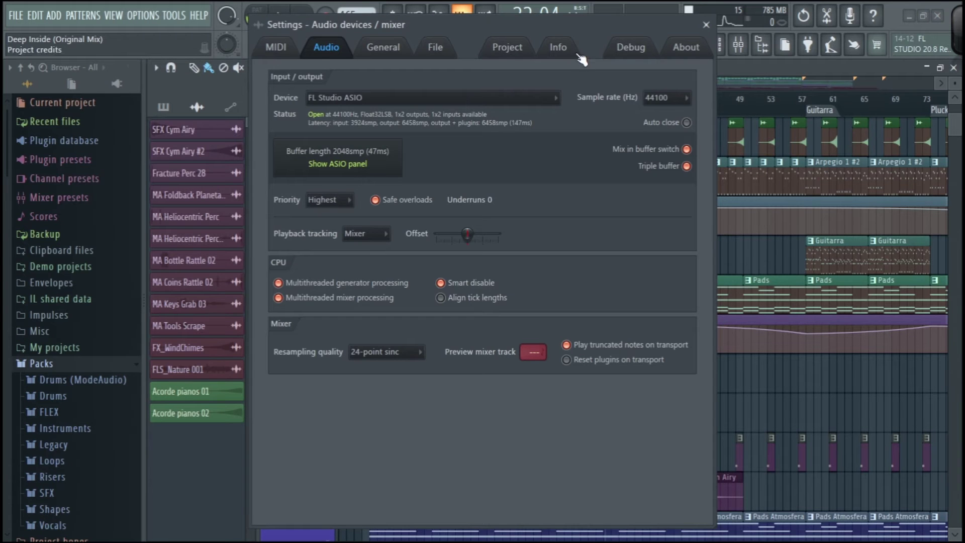
pyautogui.click(507, 47)
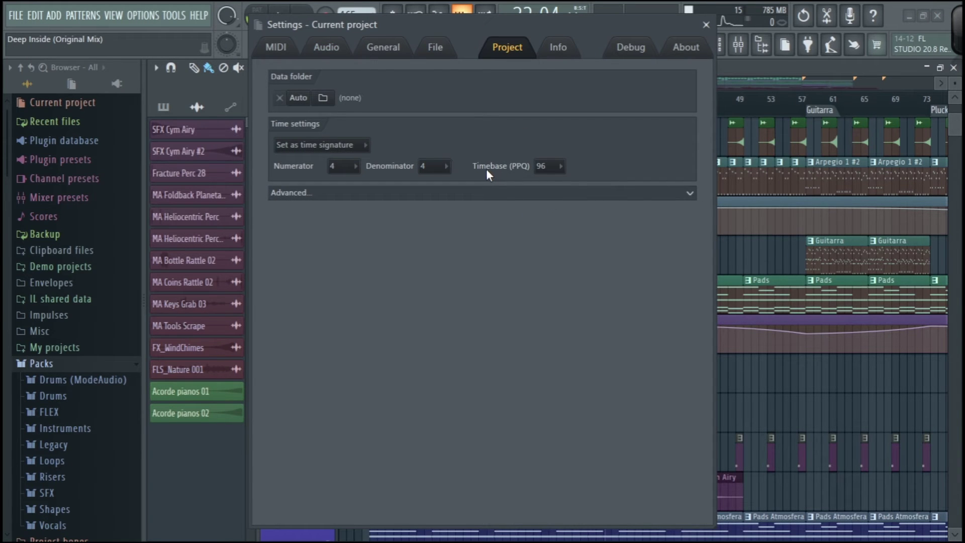
pyautogui.click(550, 166)
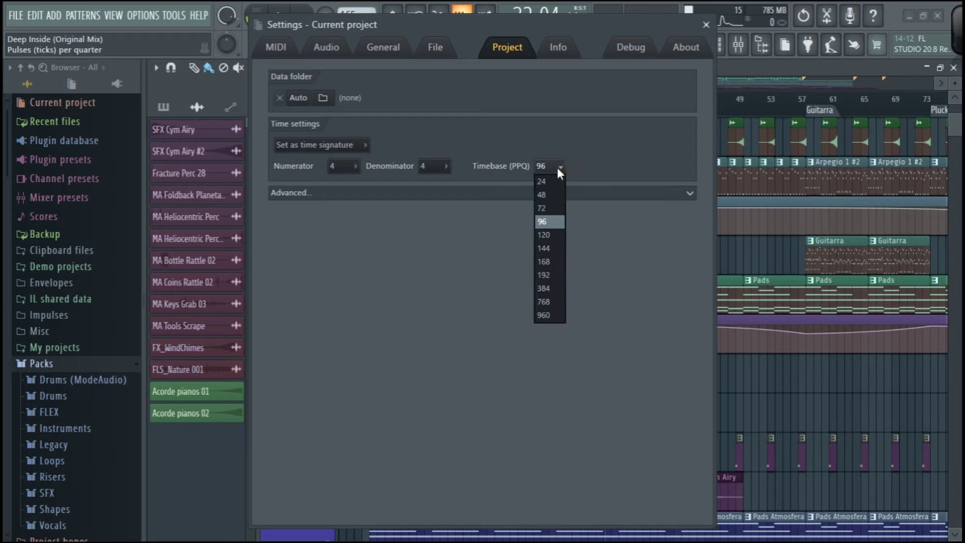
pyautogui.click(549, 184)
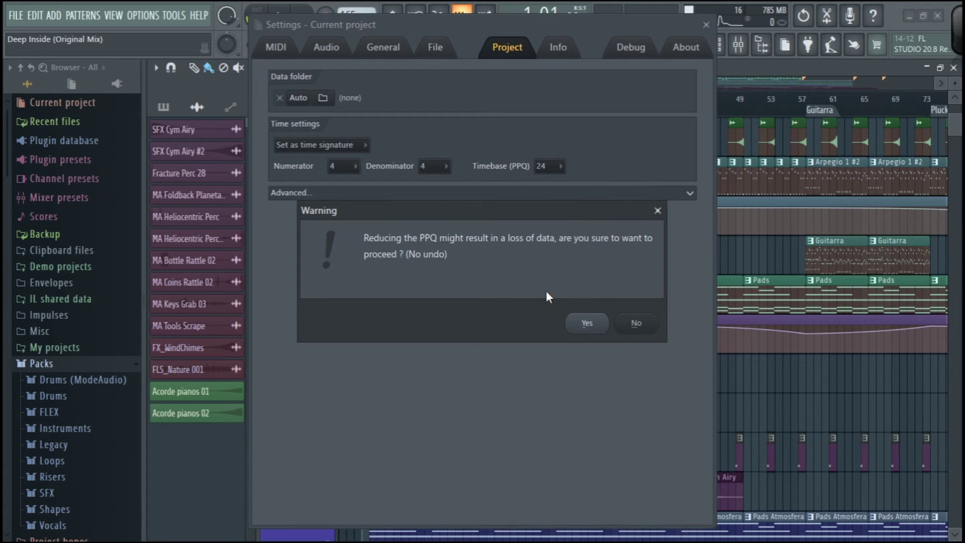
pyautogui.click(596, 327)
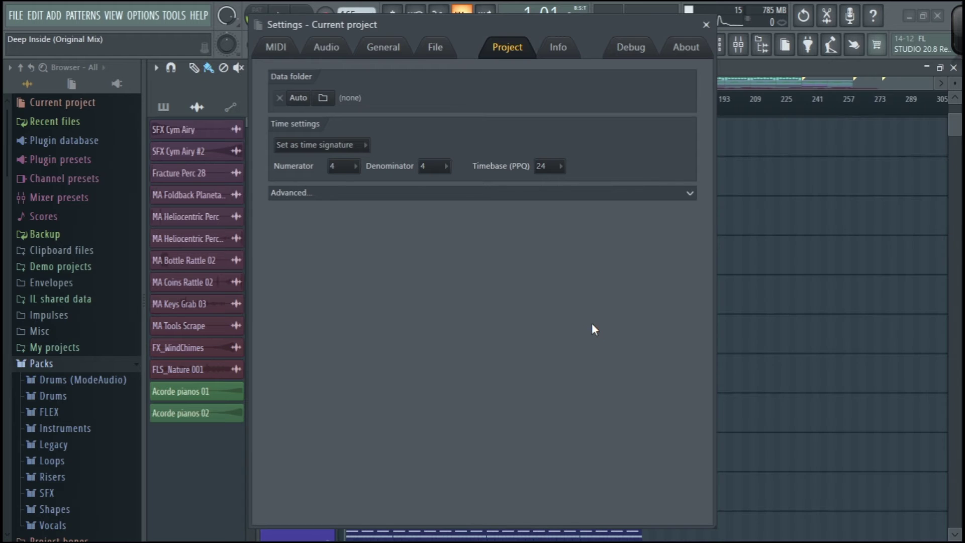
pyautogui.click(706, 24)
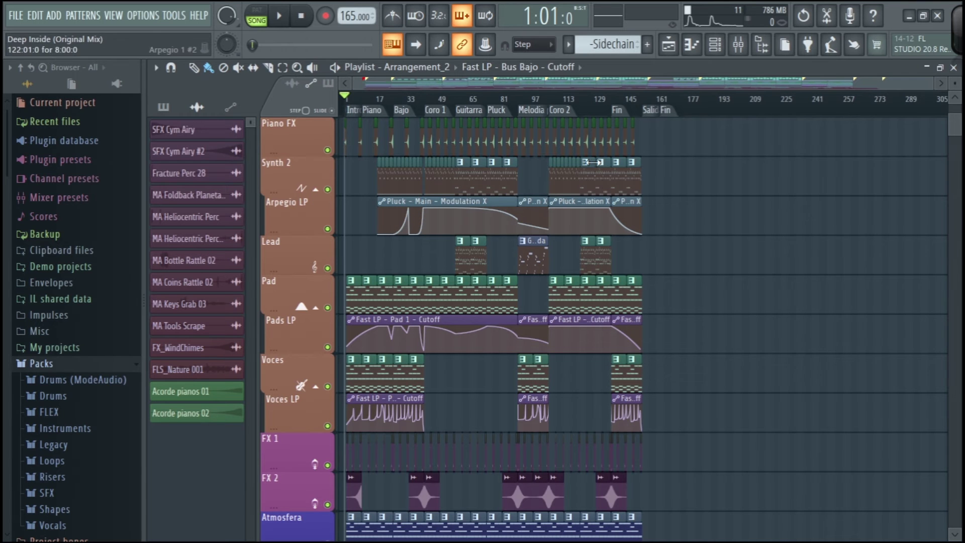
# Play the song from the start through the Intro and Piano sections to check CPU load, then stop playback
pyautogui.moveTo(928, 81); pyautogui.dragTo(605, 82)
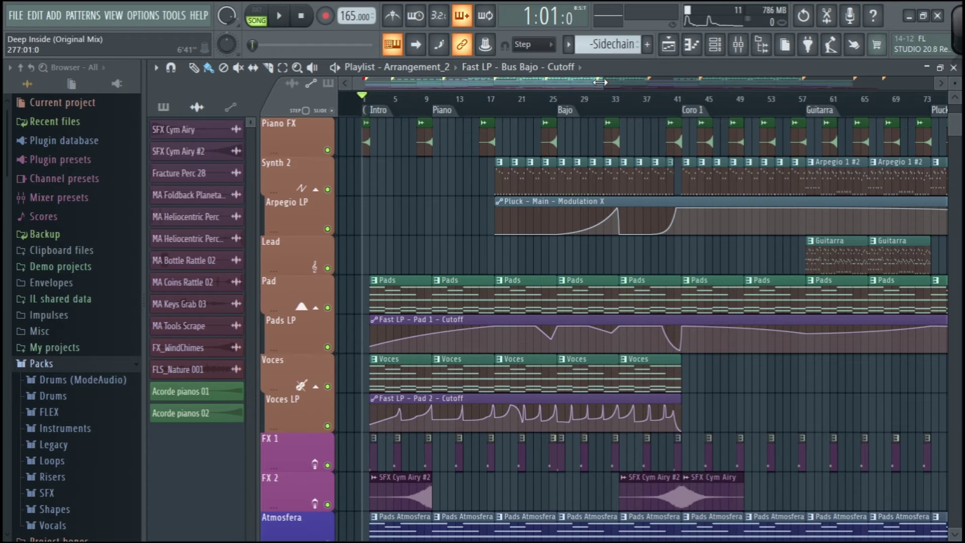
pyautogui.press('space')
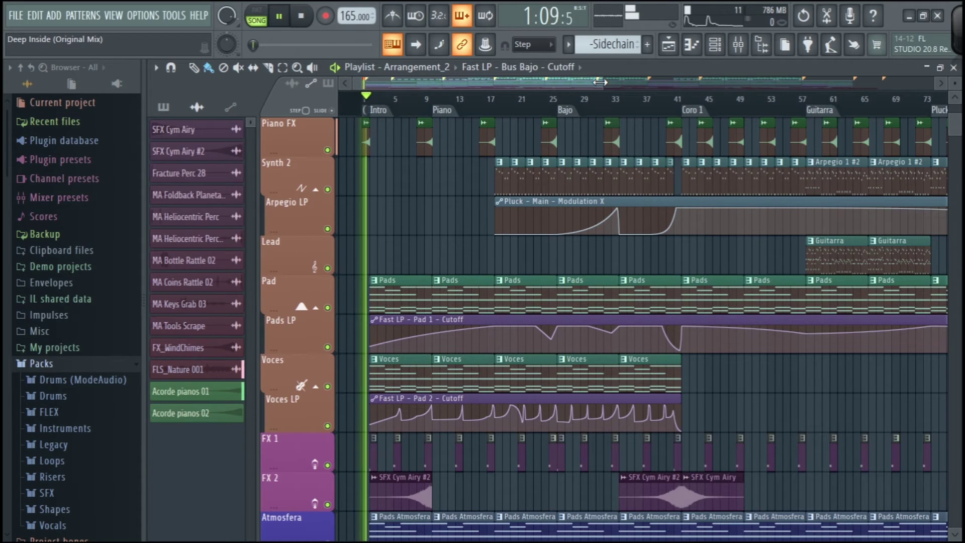
pyautogui.moveTo(598, 82); pyautogui.dragTo(623, 86)
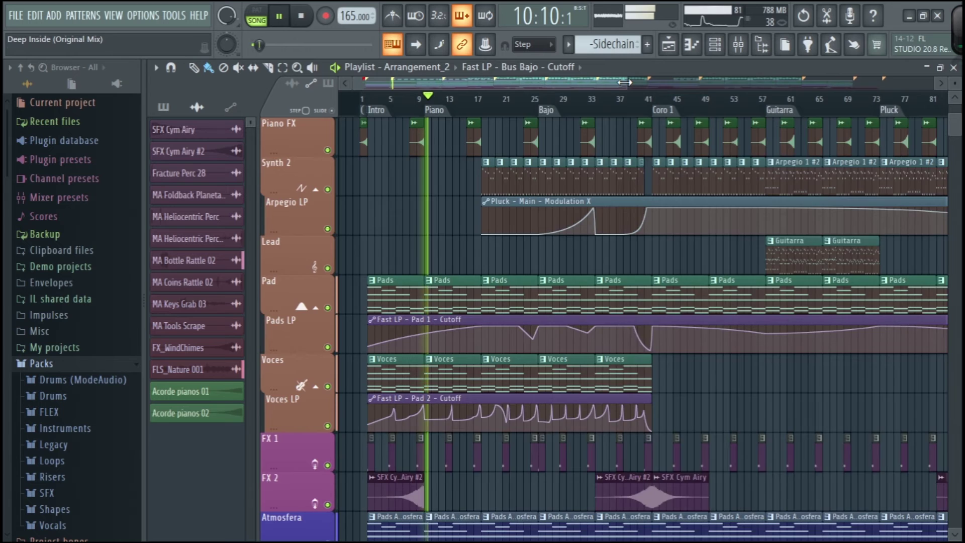
pyautogui.moveTo(625, 82); pyautogui.dragTo(744, 122)
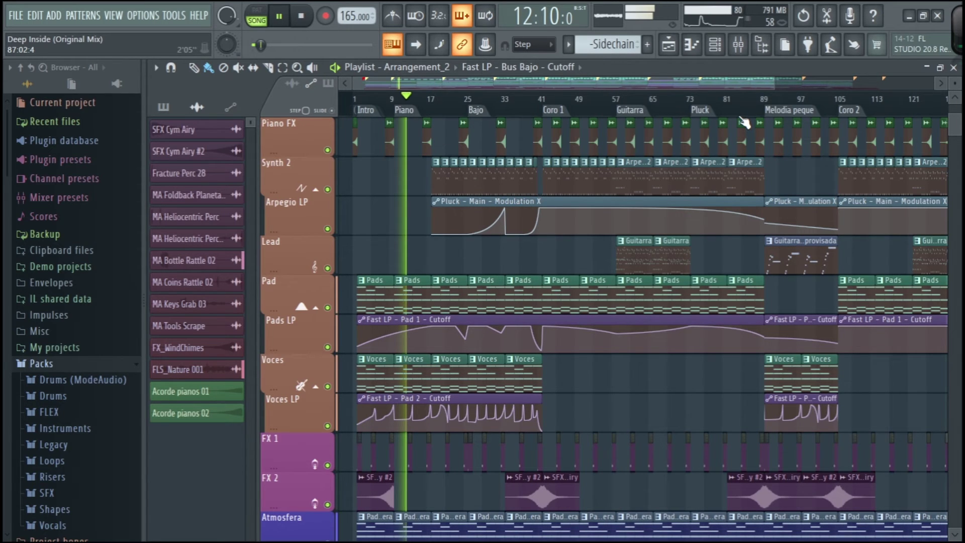
pyautogui.scroll(-1, 655, 208)
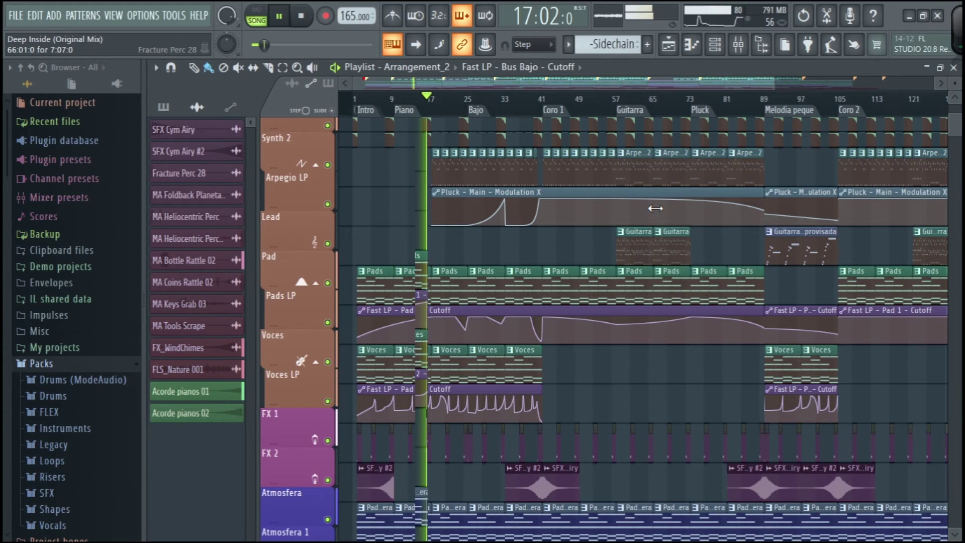
pyautogui.scroll(3, 655, 208)
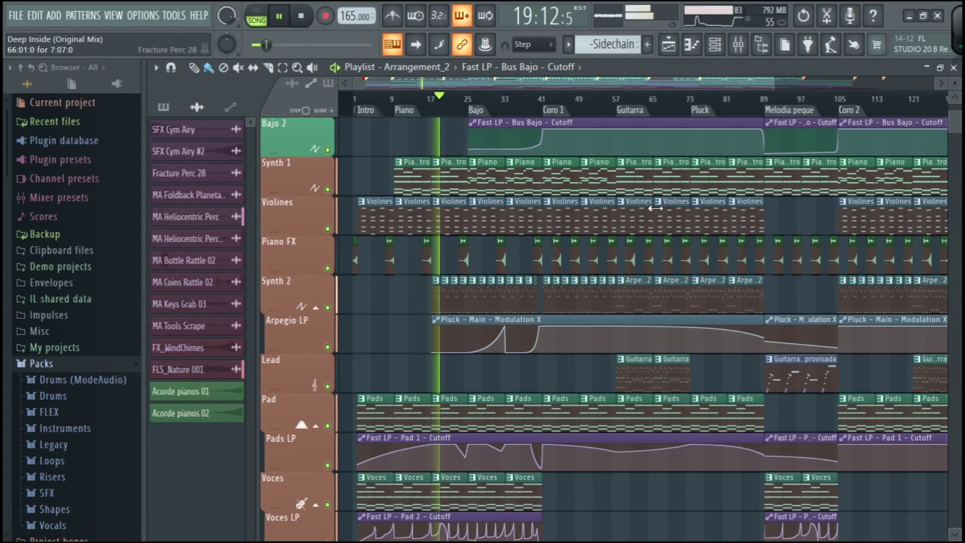
pyautogui.scroll(-2, 655, 208)
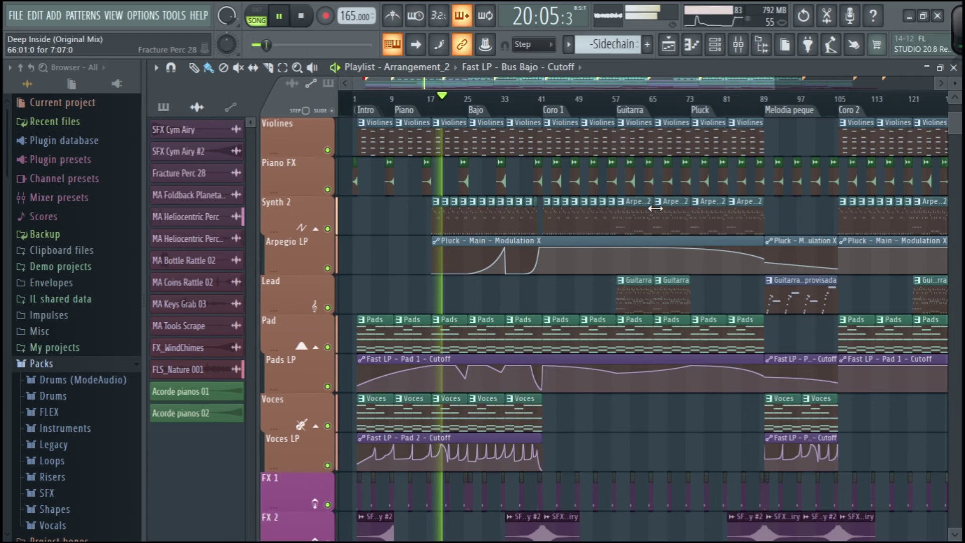
pyautogui.press('space')
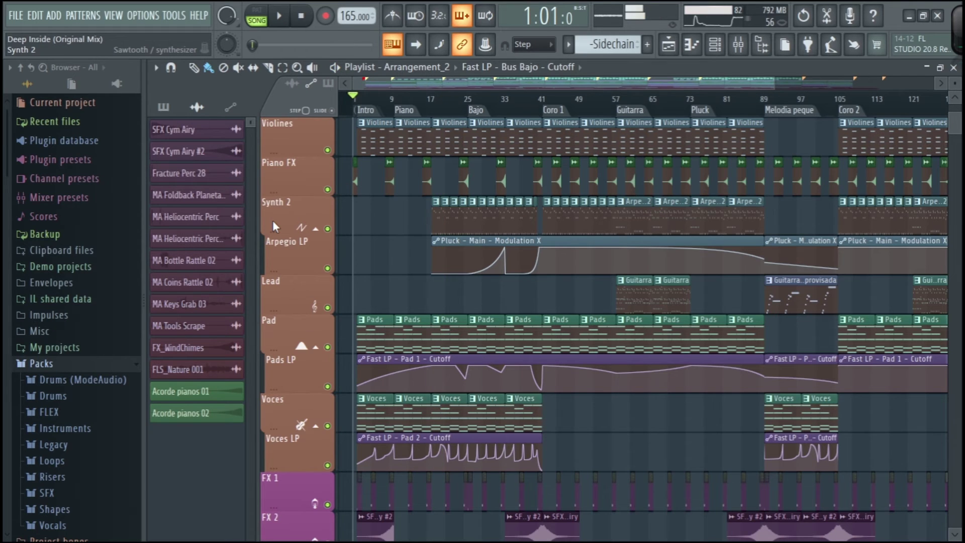
# Run the macro that switches smart disable for all plugins
pyautogui.click(174, 15)
pyautogui.moveTo(254, 64)
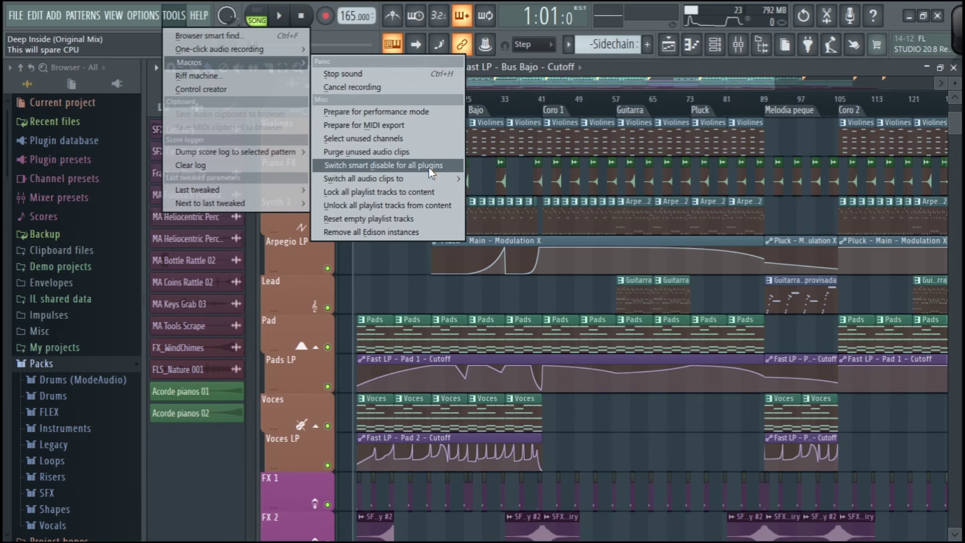
pyautogui.click(401, 166)
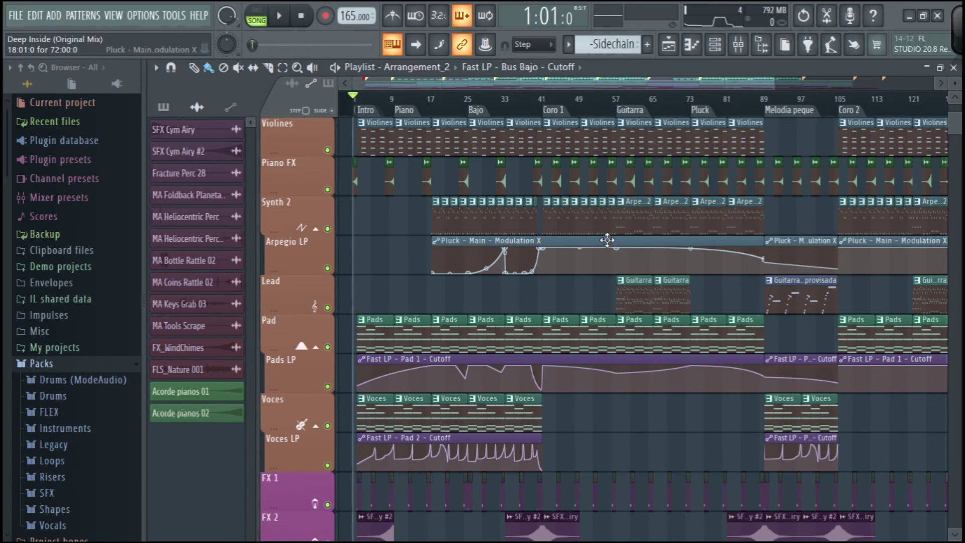
pyautogui.click(147, 20)
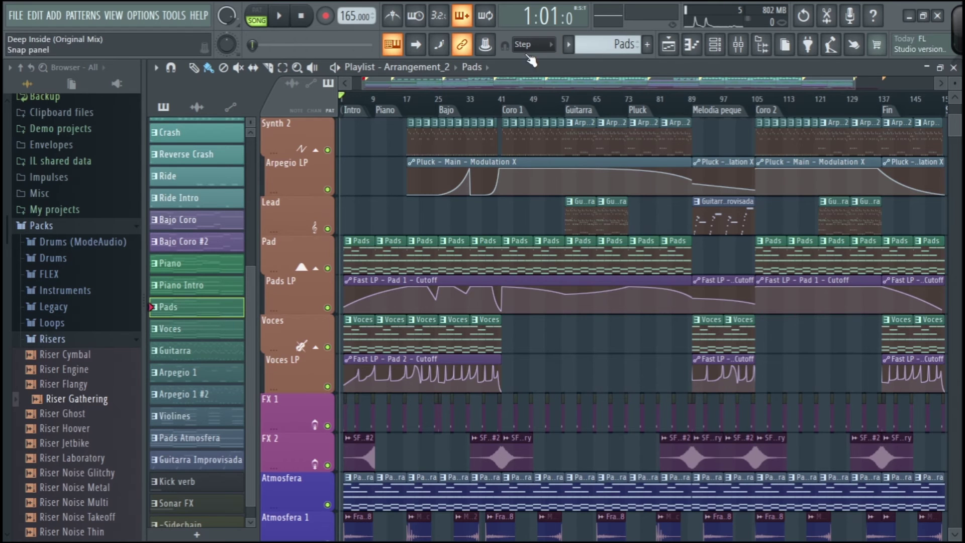
# Inspect the Pads channel's Sytrus instrument from the channel rack, then close it and return to the playlist
pyautogui.click(695, 52)
pyautogui.click(695, 50)
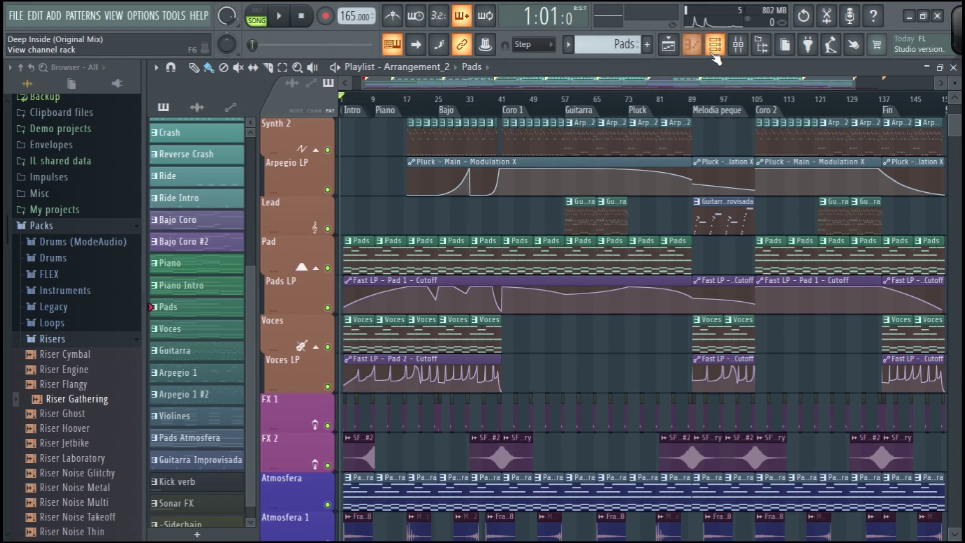
pyautogui.click(714, 45)
pyautogui.scroll(-2, 285, 193)
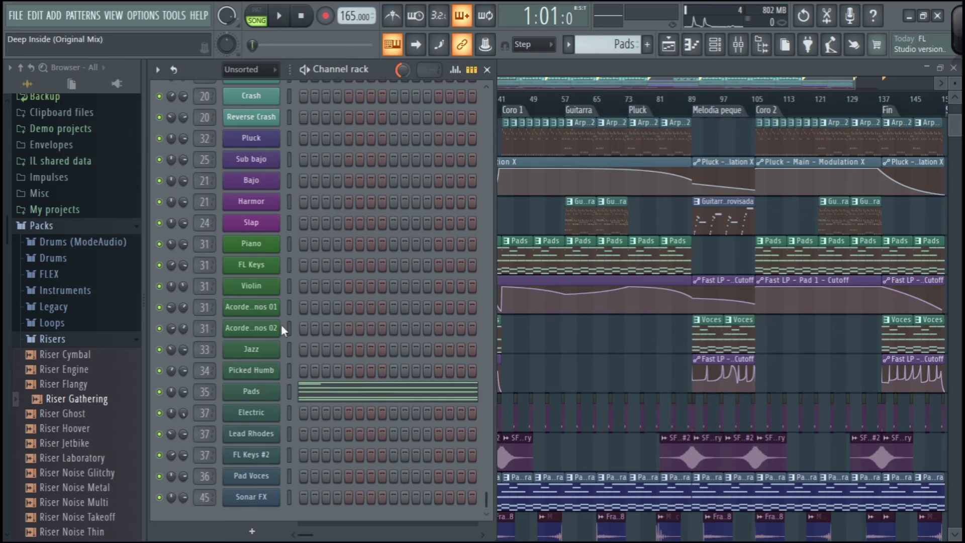
pyautogui.click(262, 396)
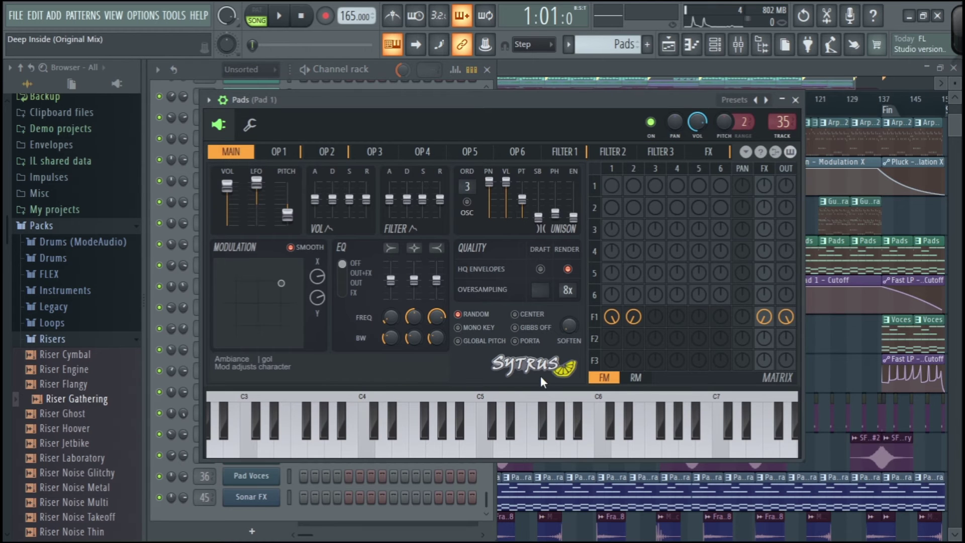
pyautogui.click(795, 100)
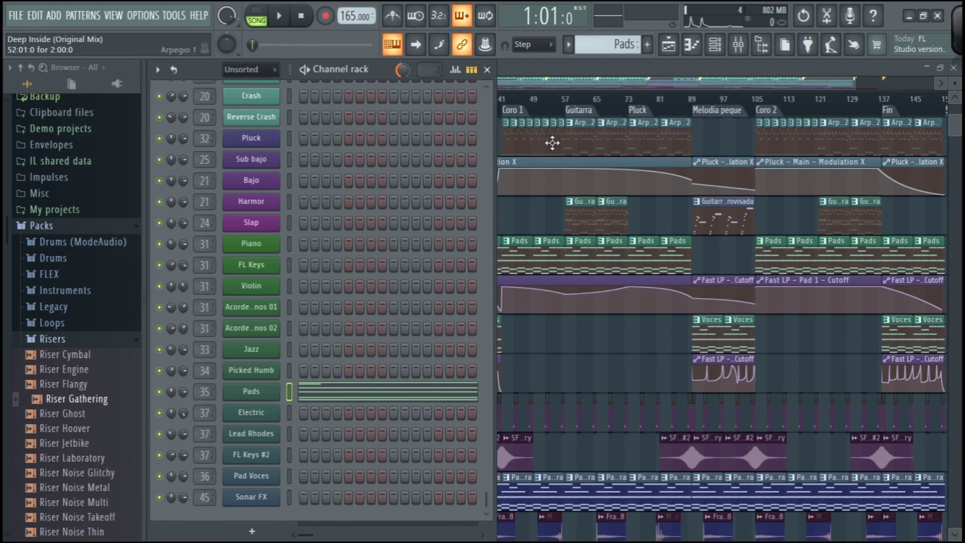
pyautogui.click(671, 65)
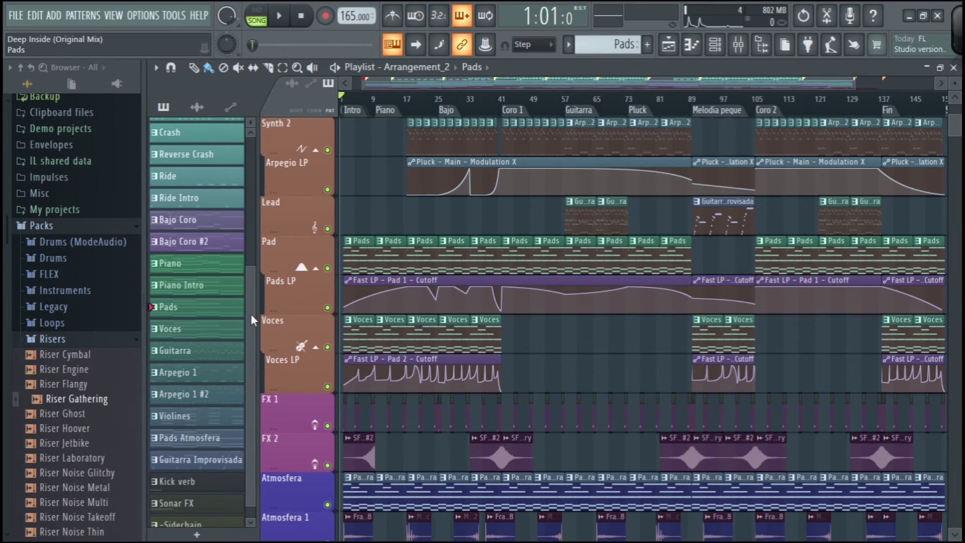
# Quick render the Pads pattern as an audio clip and place the clip on the Lead track at bar 26
pyautogui.rightClick(186, 308)
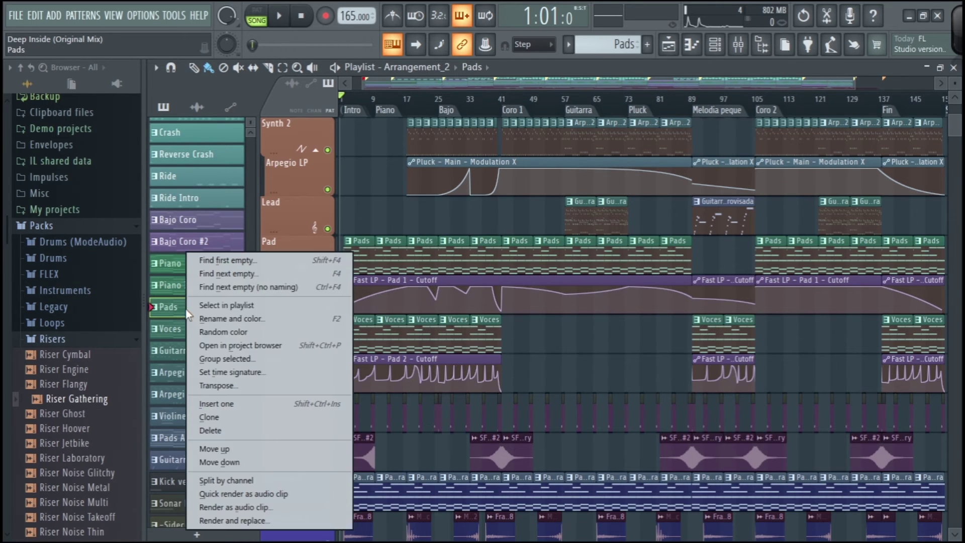
pyautogui.click(315, 495)
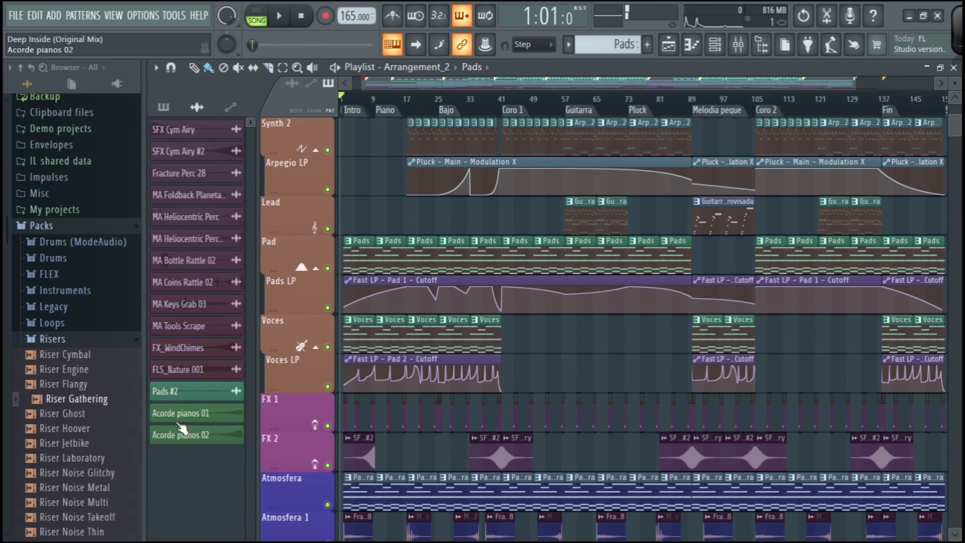
pyautogui.moveTo(195, 395); pyautogui.dragTo(471, 231)
pyautogui.scroll(6, 444, 235)
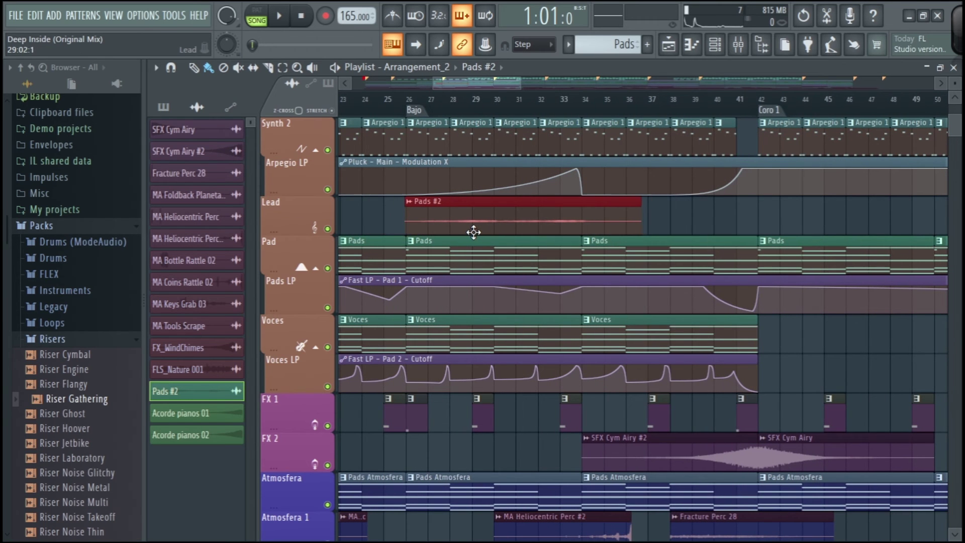
# Solo the Lead track and play the rendered Pads clip from the Bajo marker to check its CPU load
pyautogui.click(327, 229)
pyautogui.click(327, 229)
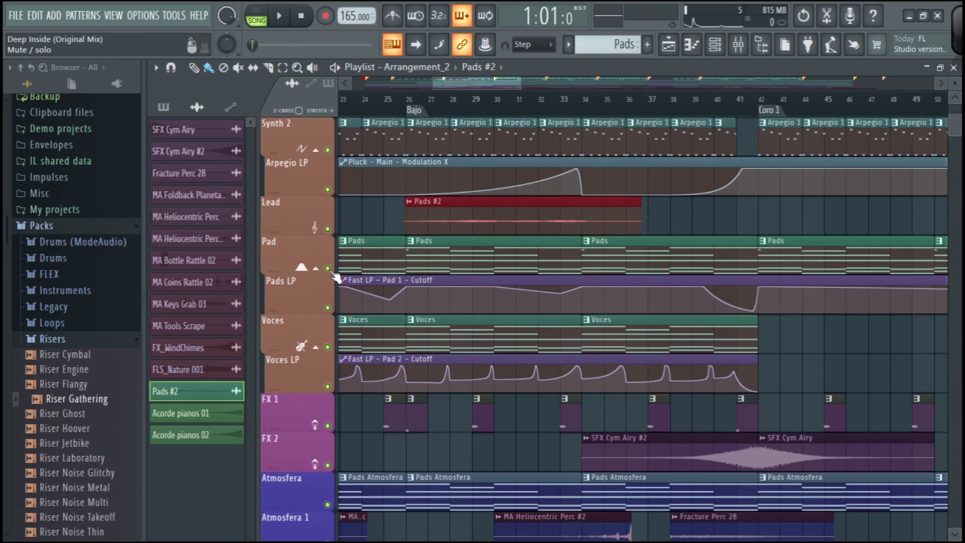
pyautogui.rightClick(327, 267)
pyautogui.rightClick(327, 228)
pyautogui.press('space')
pyautogui.click(413, 110)
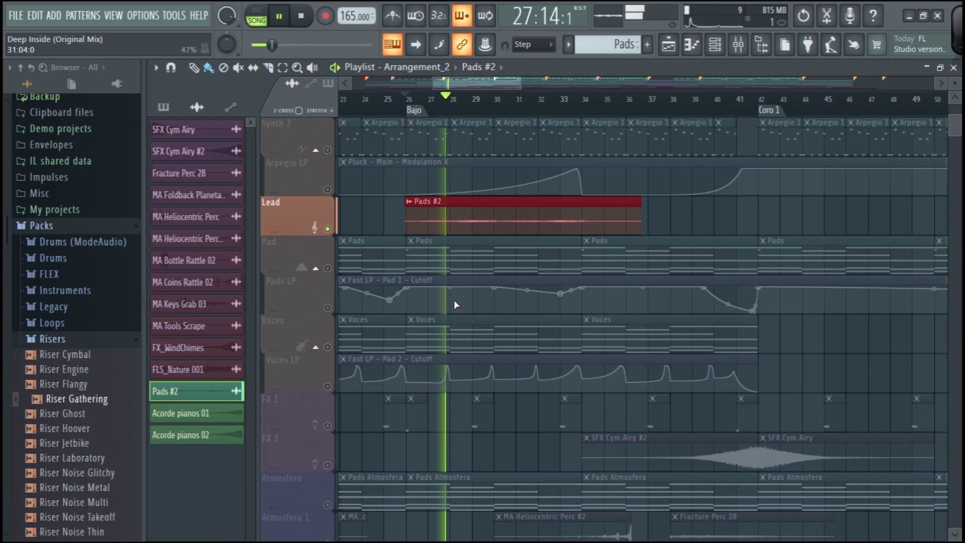
pyautogui.scroll(3, 432, 237)
pyautogui.moveTo(398, 218); pyautogui.dragTo(402, 219)
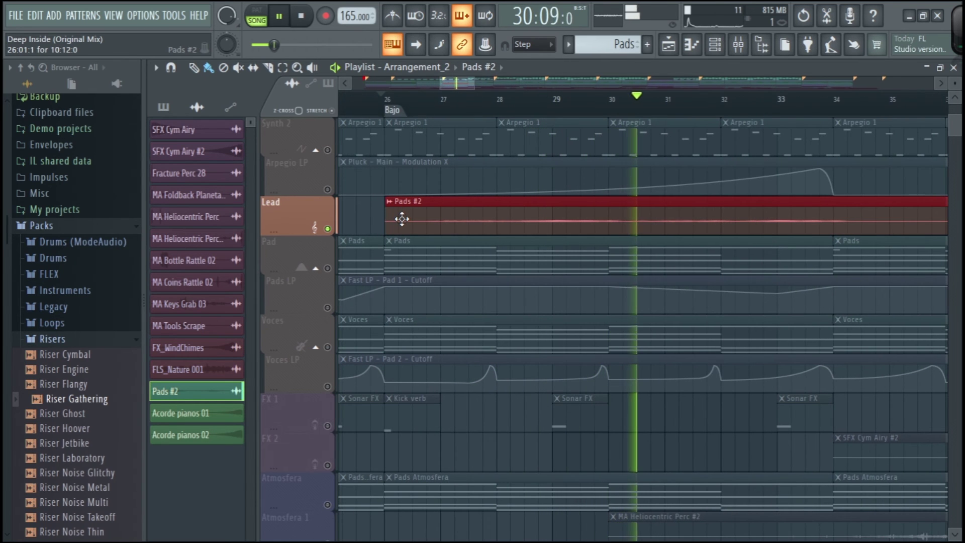
pyautogui.scroll(-3, 403, 219)
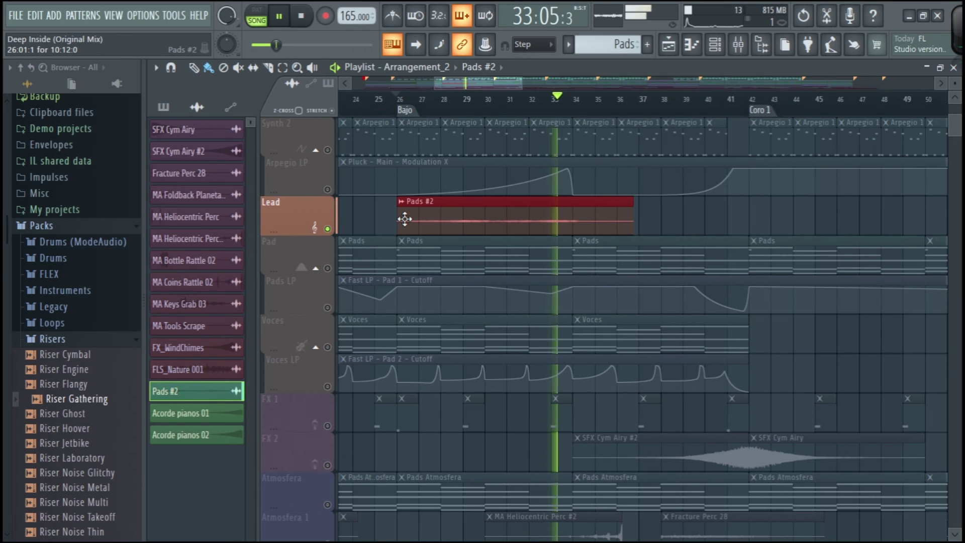
pyautogui.press('space')
# Solo the Pad track and play the original Pads pattern to check its CPU load, then stop playback
pyautogui.click(328, 268)
pyautogui.press('space')
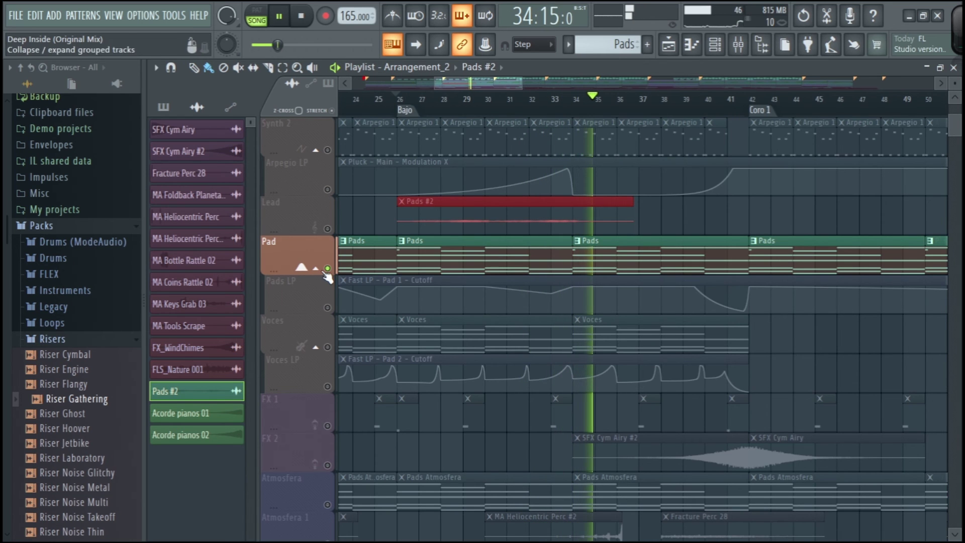
pyautogui.press('space')
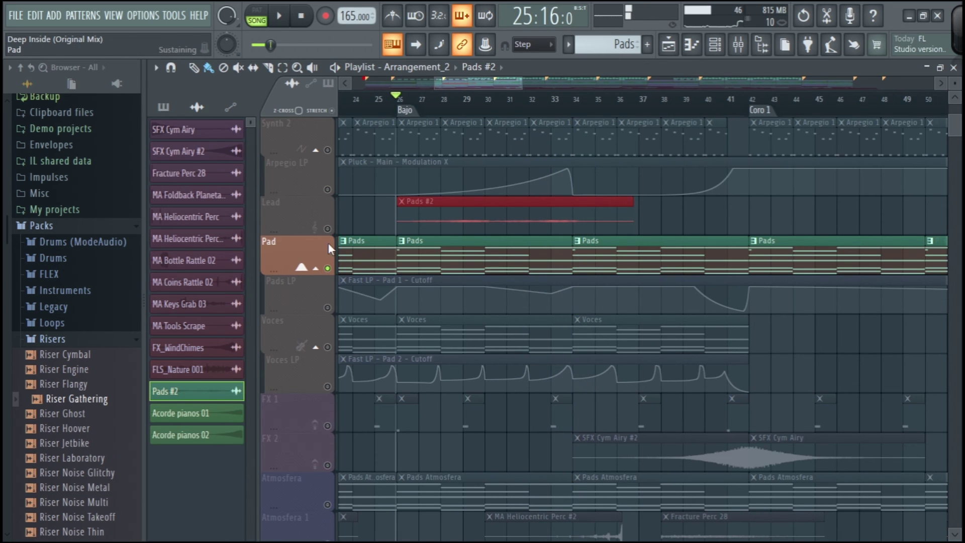
# Solo the Lead track again and replay the rendered Pads clip to compare its CPU load with the original pattern
pyautogui.rightClick(327, 230)
pyautogui.press('space')
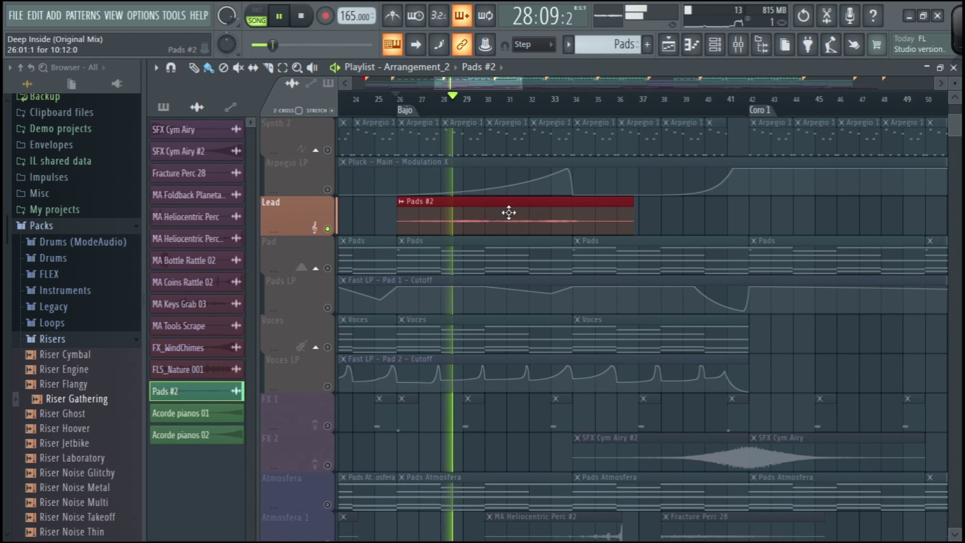
pyautogui.press('space')
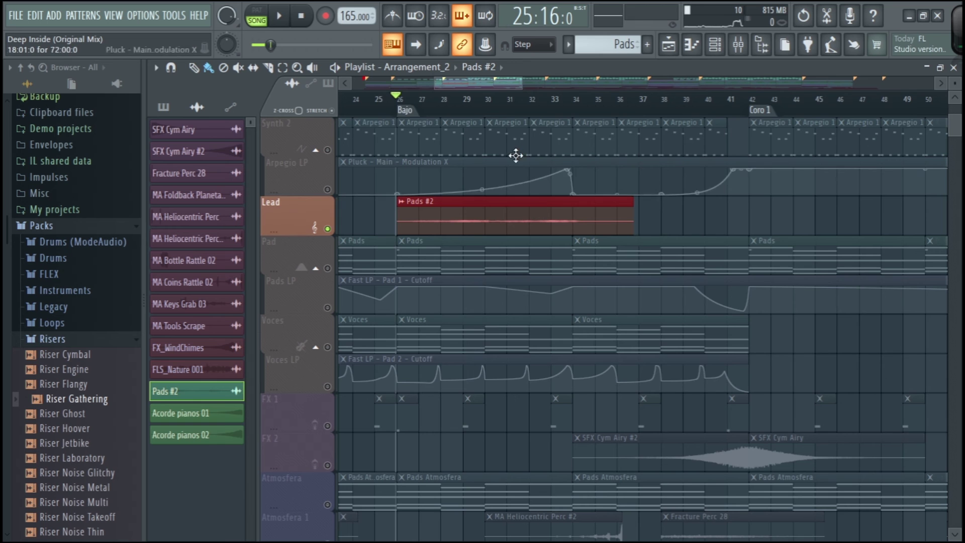
pyautogui.moveTo(509, 86); pyautogui.dragTo(873, 74)
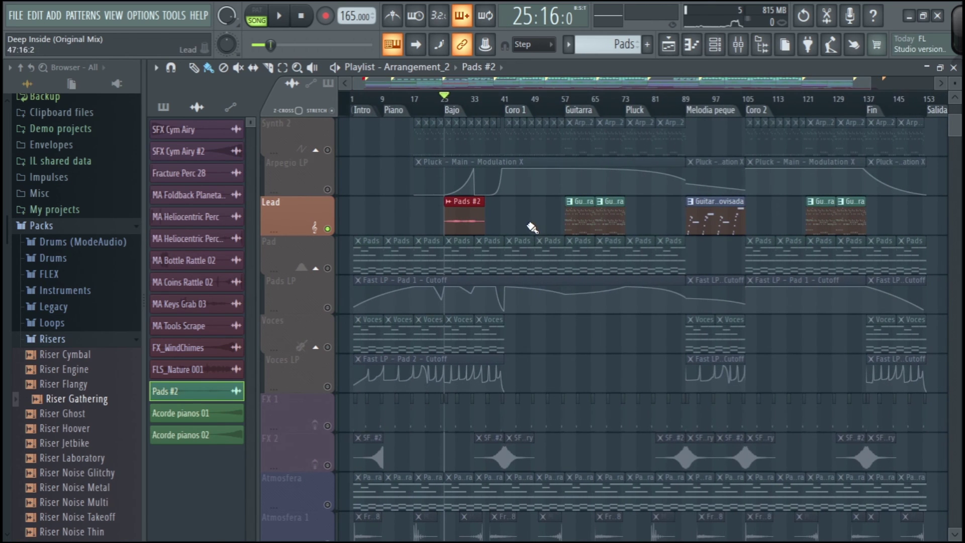